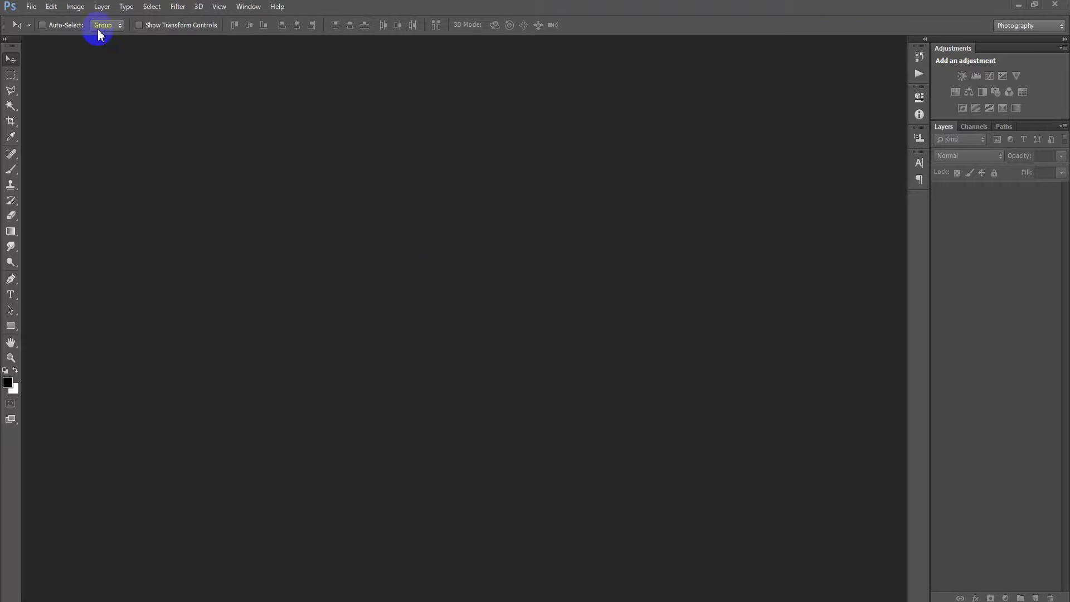
- Open the beach portrait 0001 (1).jpg
click(31, 6)
click(36, 34)
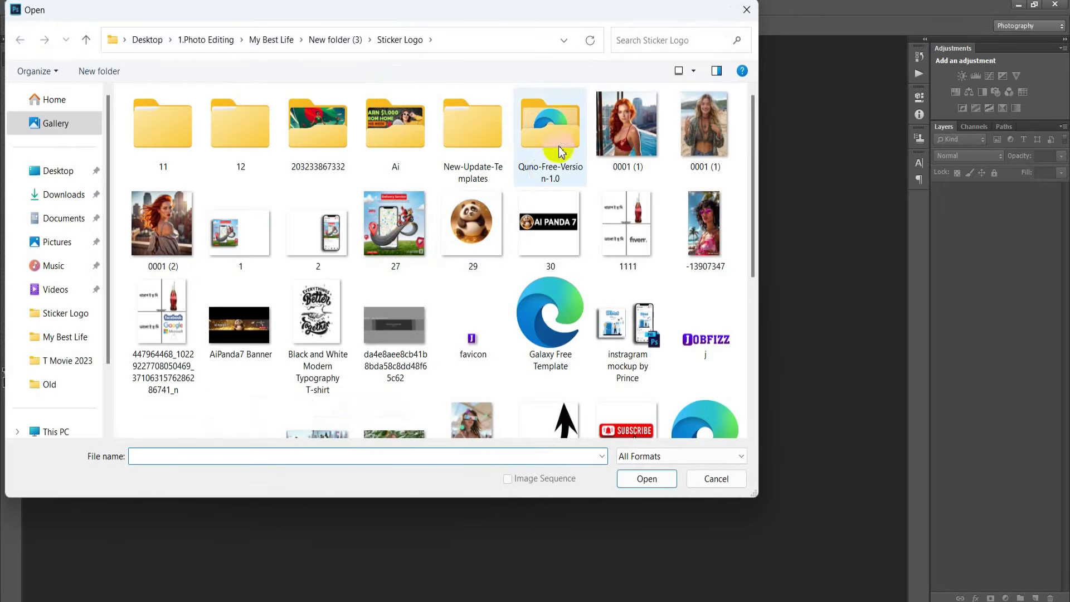
click(687, 165)
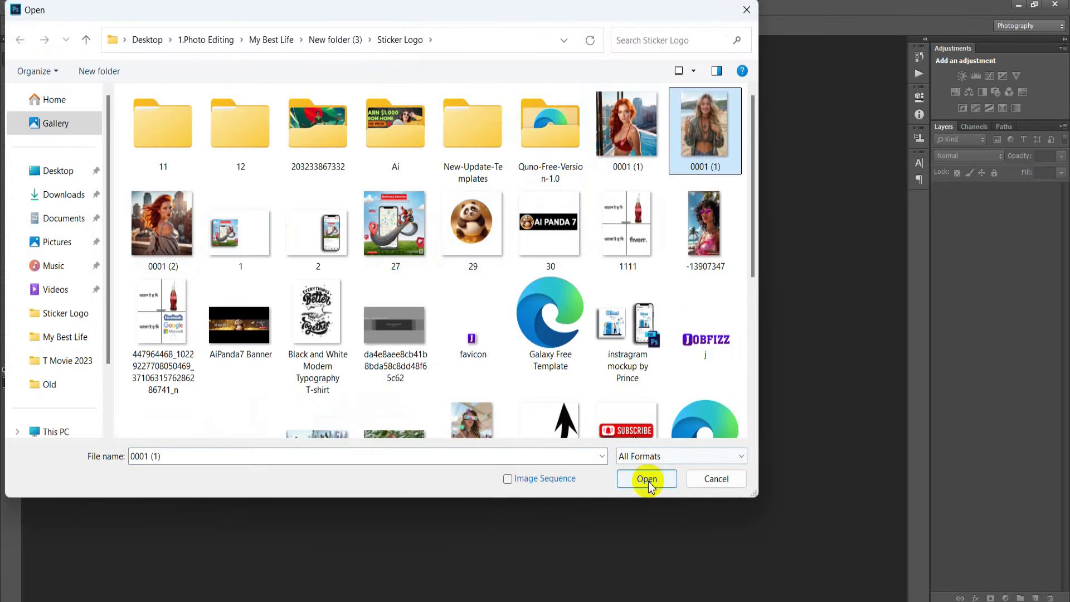
click(647, 479)
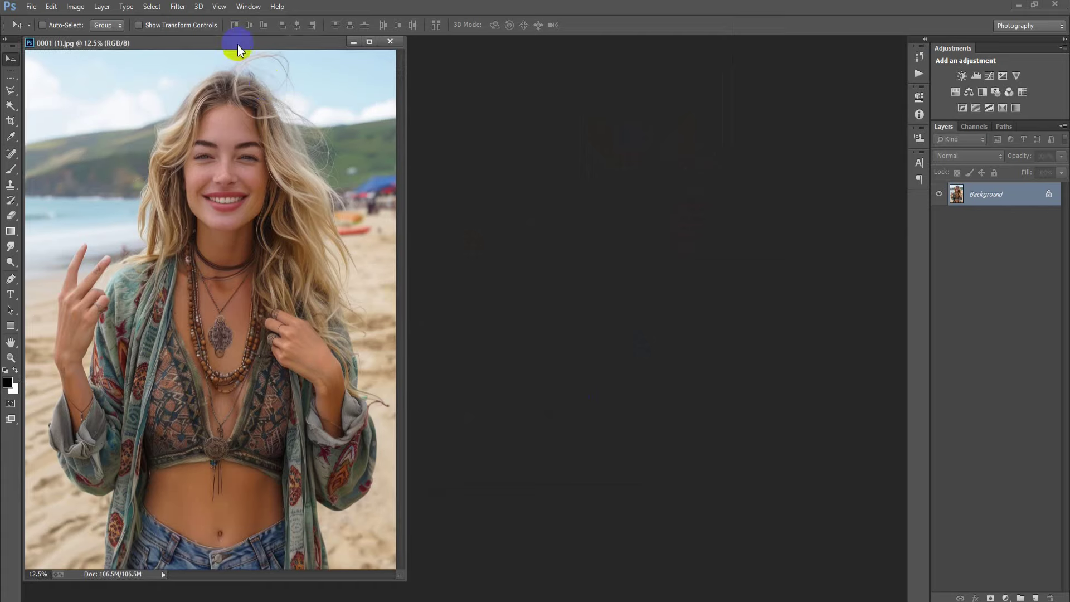
- Dock the photo window and duplicate the Background as Layer 1
drag(251, 41, 413, 46)
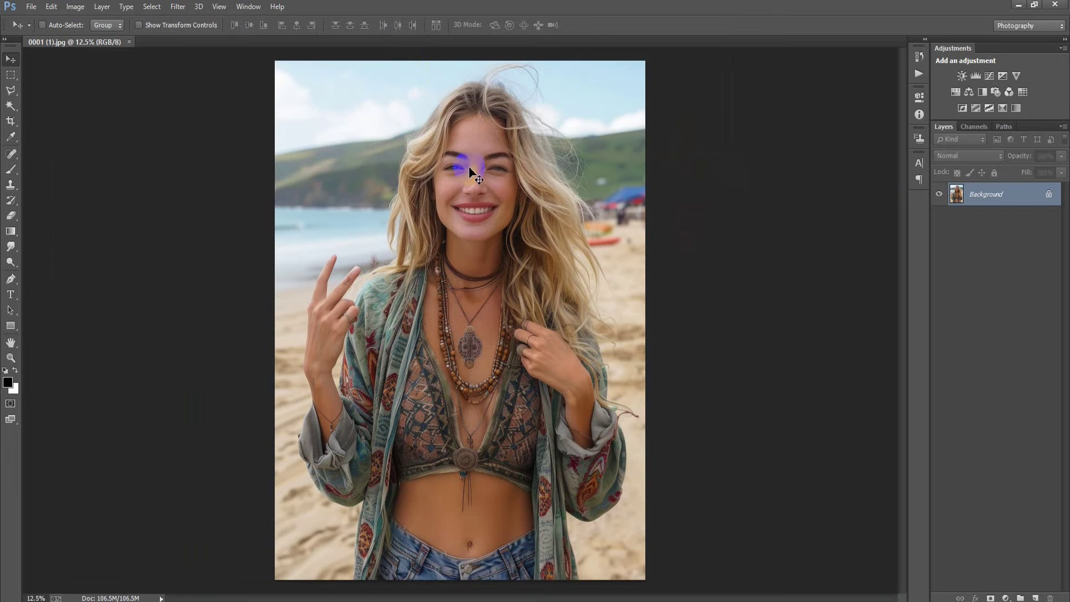
key(ctrl+j)
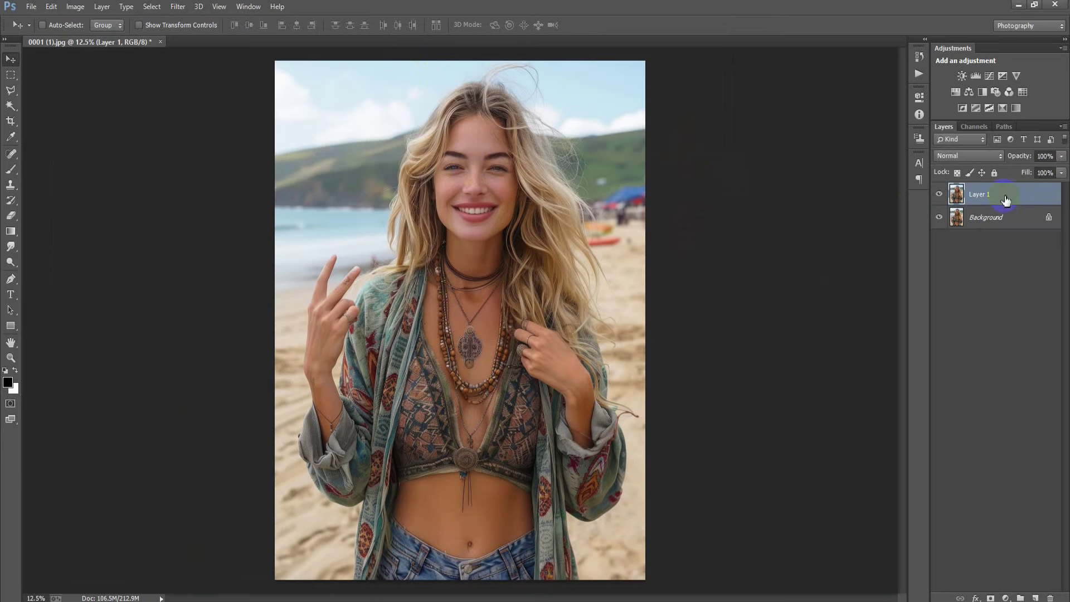
click(183, 6)
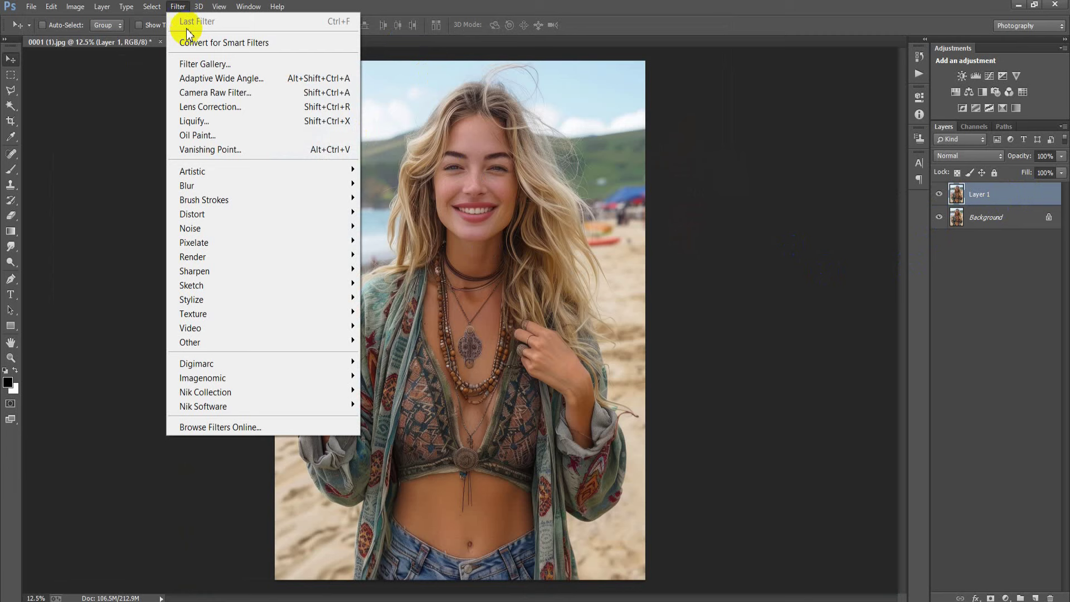
- In Camera Raw, set custom white balance with Temperature -5 and tint shifted toward green
click(233, 95)
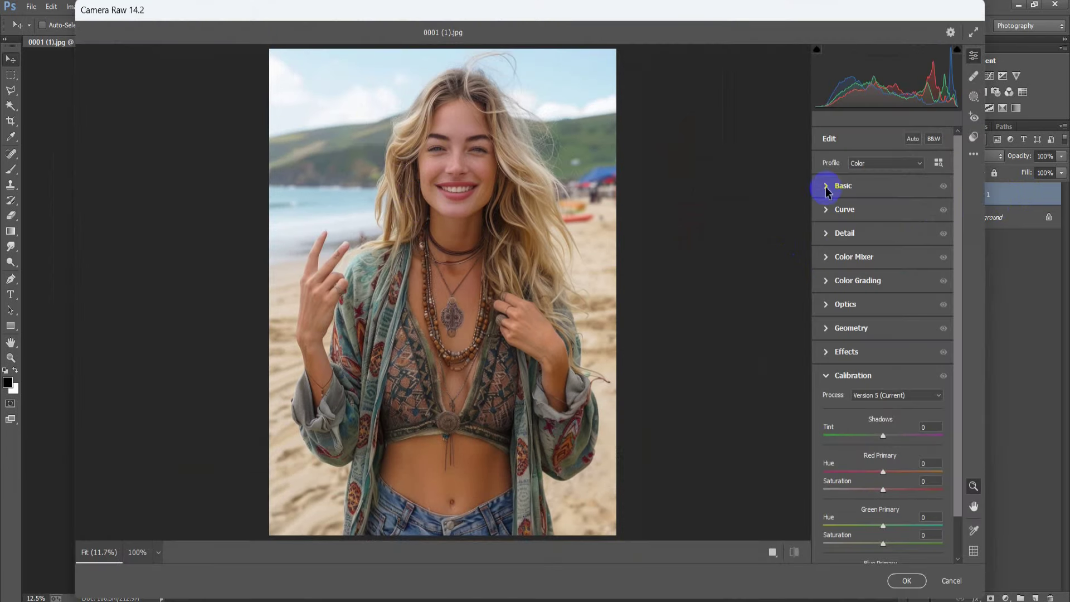
click(827, 188)
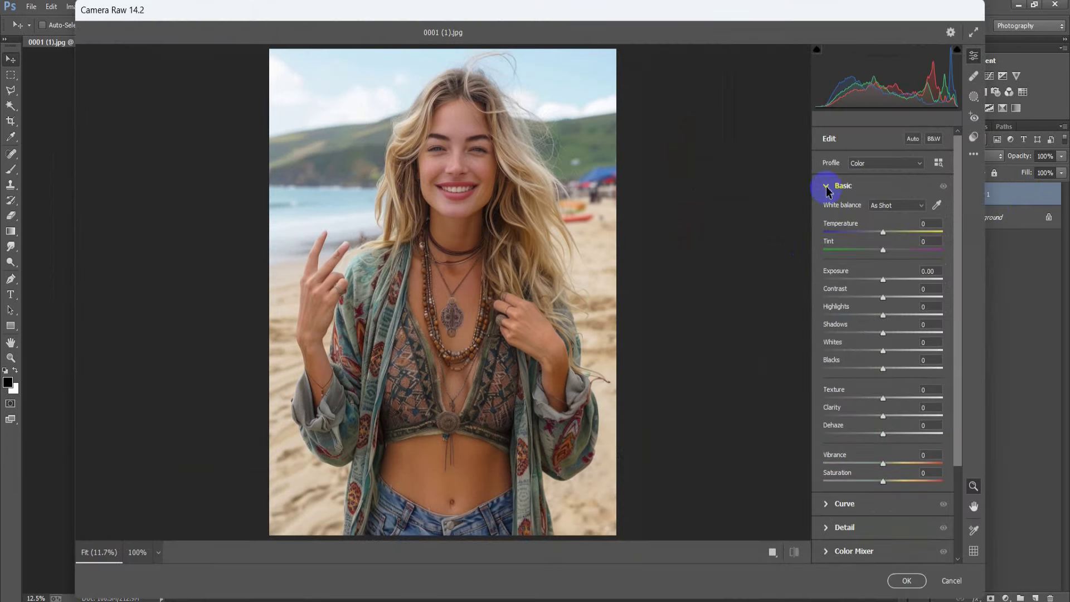
click(897, 202)
click(892, 239)
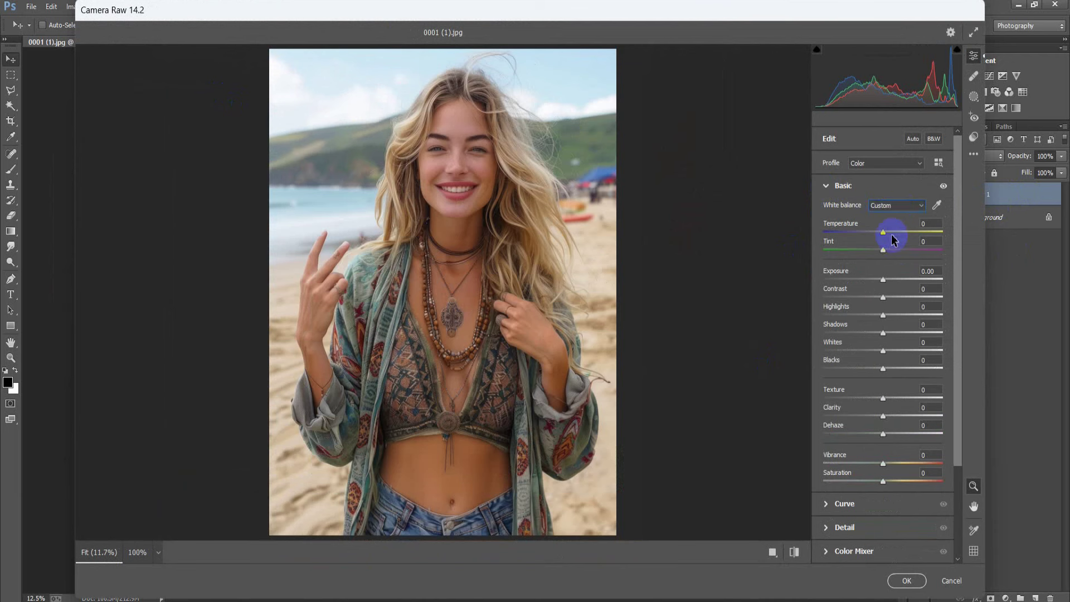
drag(883, 233, 880, 233)
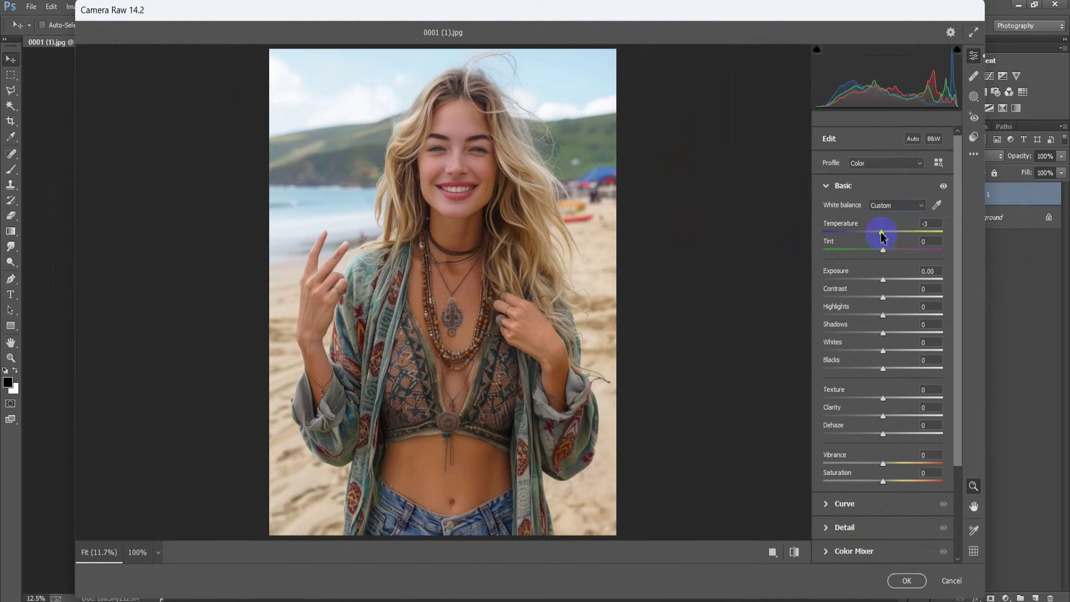
drag(885, 252, 880, 254)
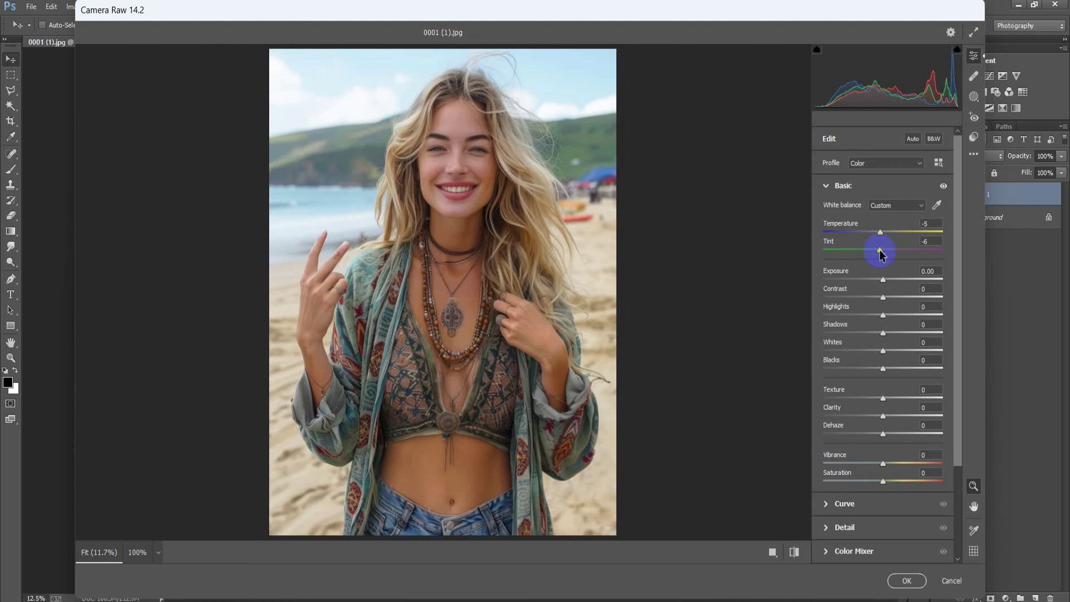
- Set Exposure -0.60, lower Contrast, Highlights -100, Shadows +38, raise Whites, Clarity +27, Vibrance +51
drag(883, 280, 876, 280)
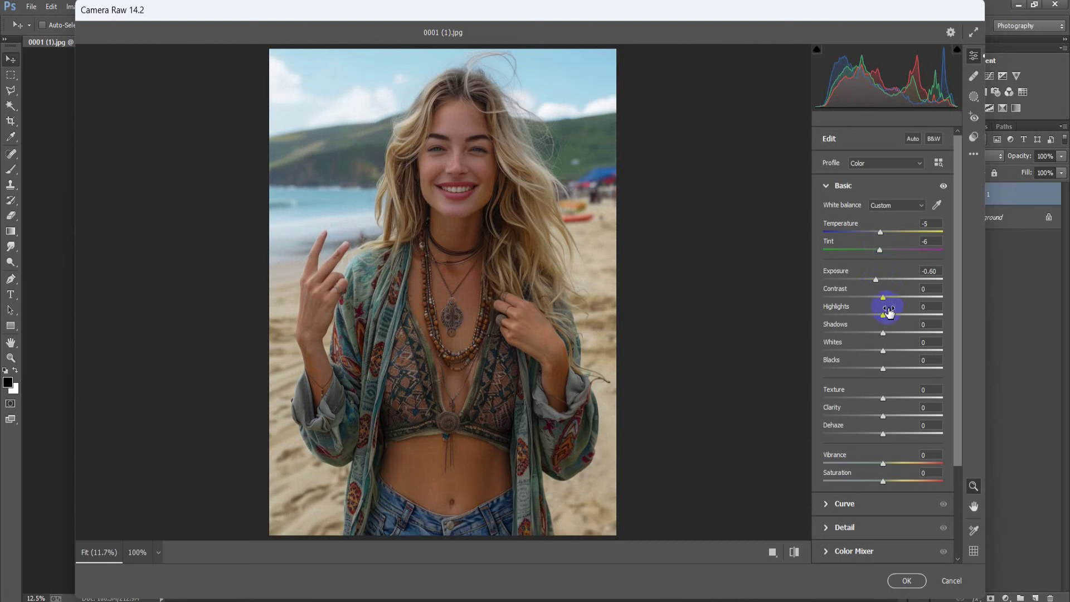
drag(883, 297, 873, 302)
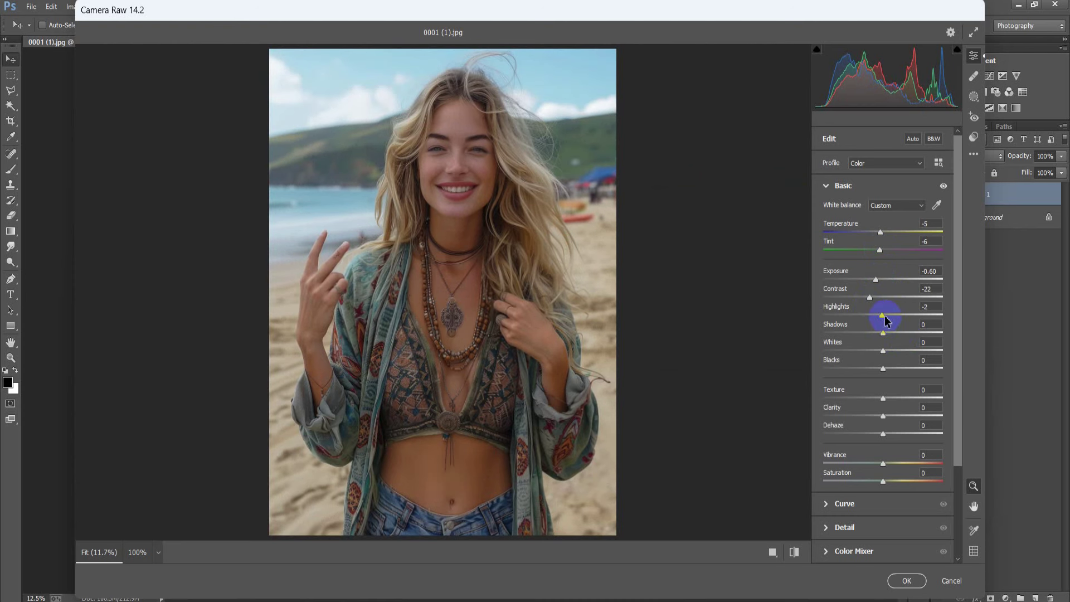
drag(883, 315, 827, 323)
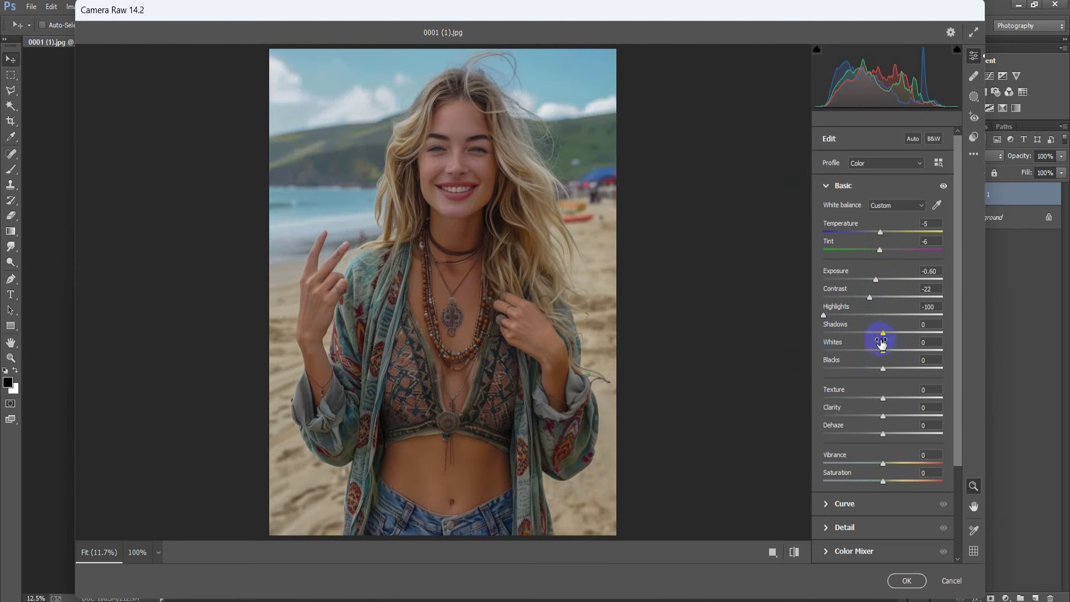
drag(884, 333, 903, 334)
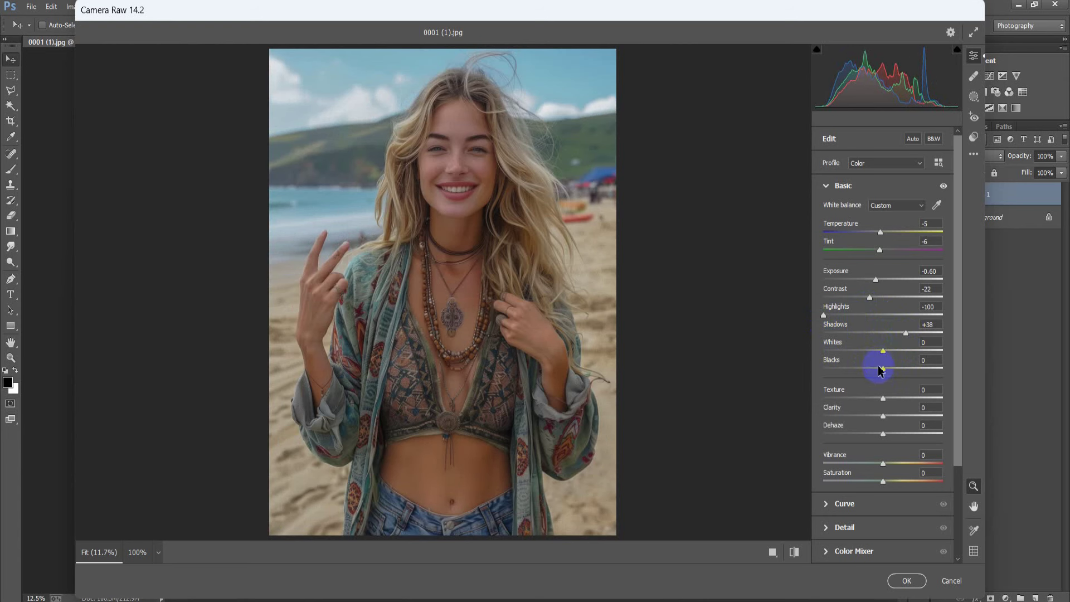
drag(883, 350, 896, 351)
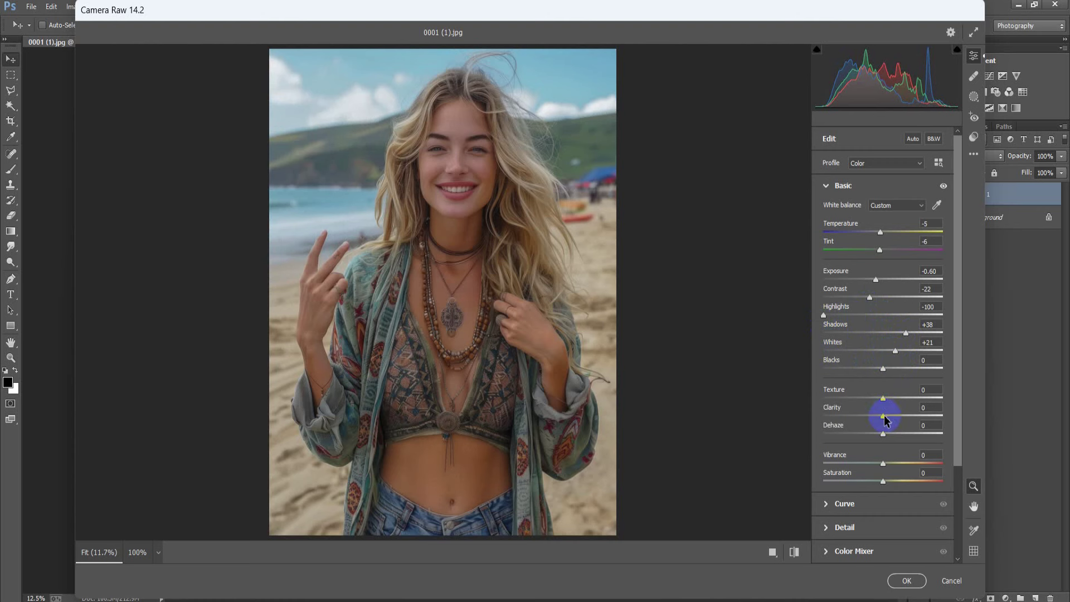
drag(884, 416, 898, 417)
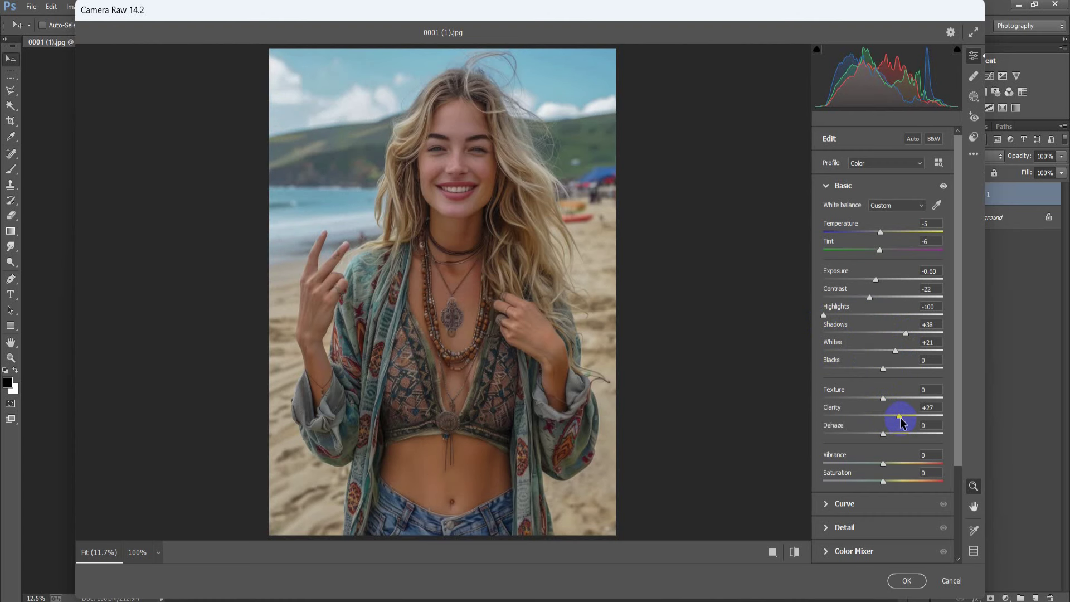
drag(884, 466, 911, 464)
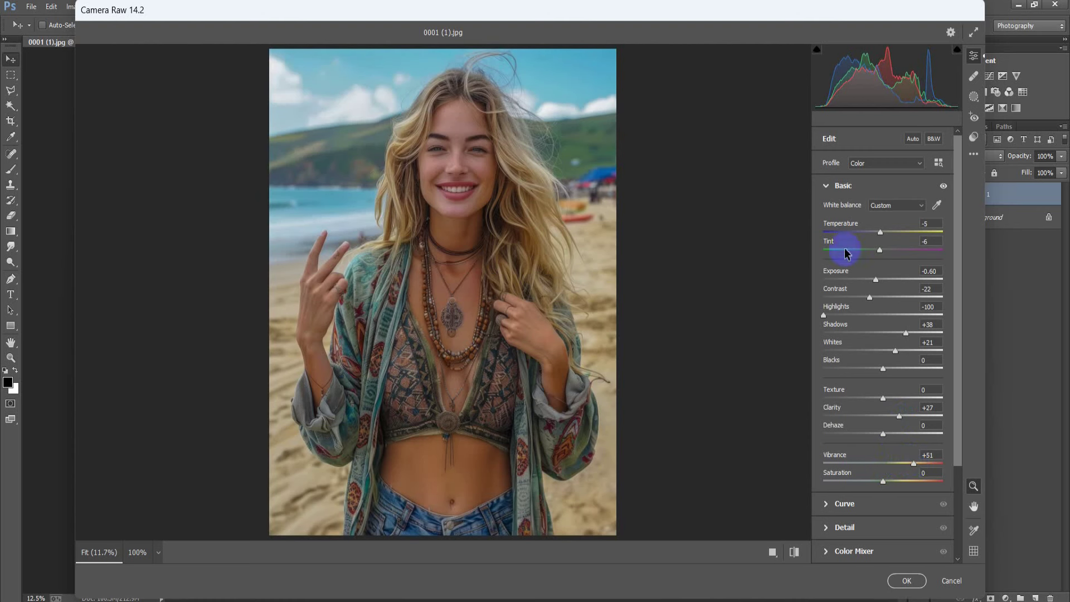
click(827, 186)
- Move the blue curve's black point inward, add midtone/highlight points, and lower its top end to 243
click(827, 209)
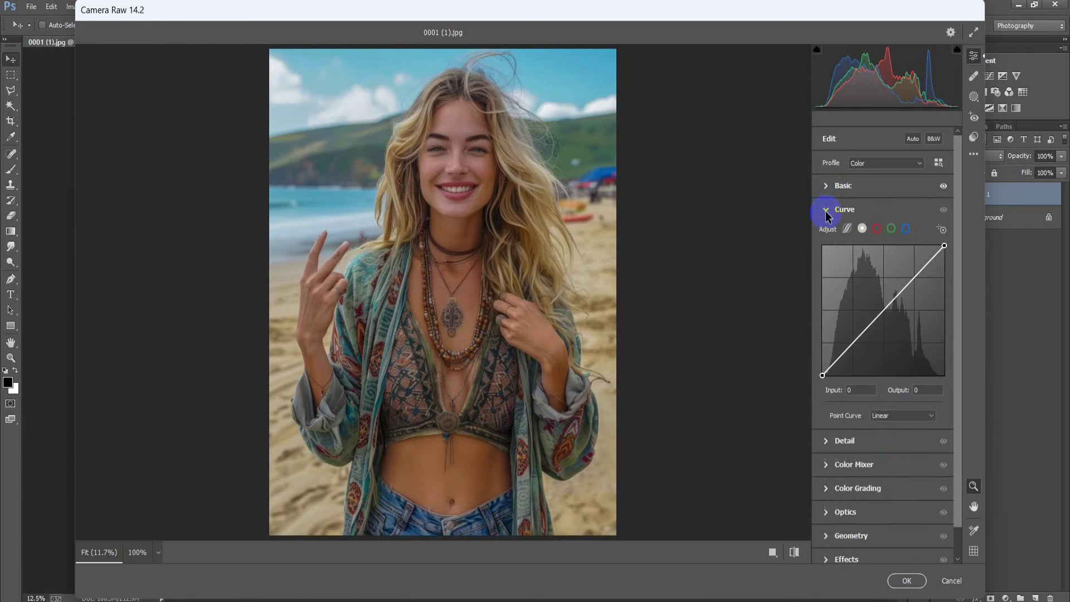
click(907, 229)
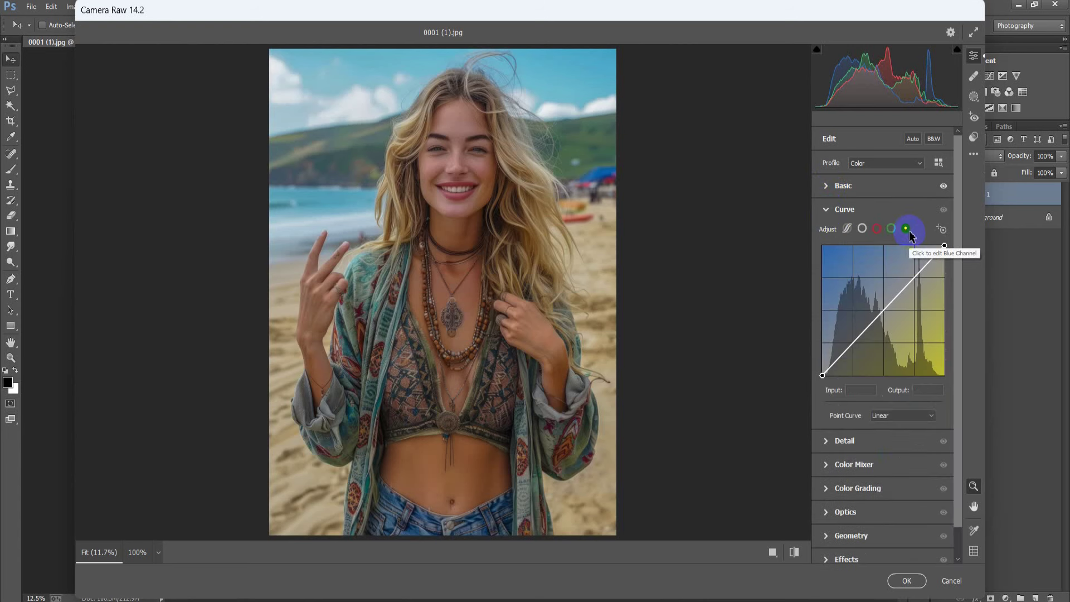
drag(823, 375, 853, 346)
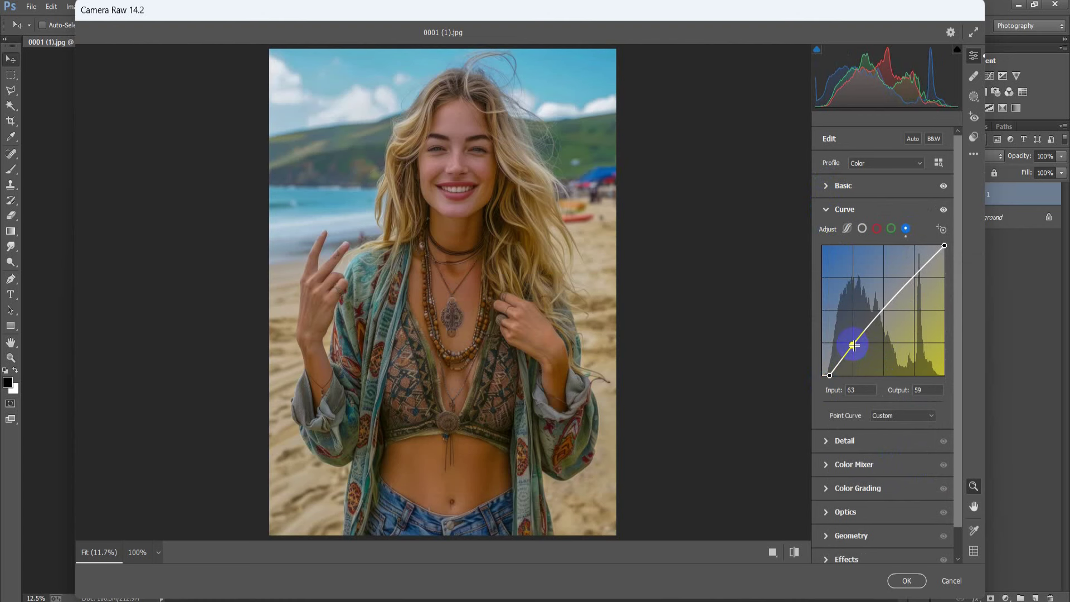
drag(887, 308, 887, 306)
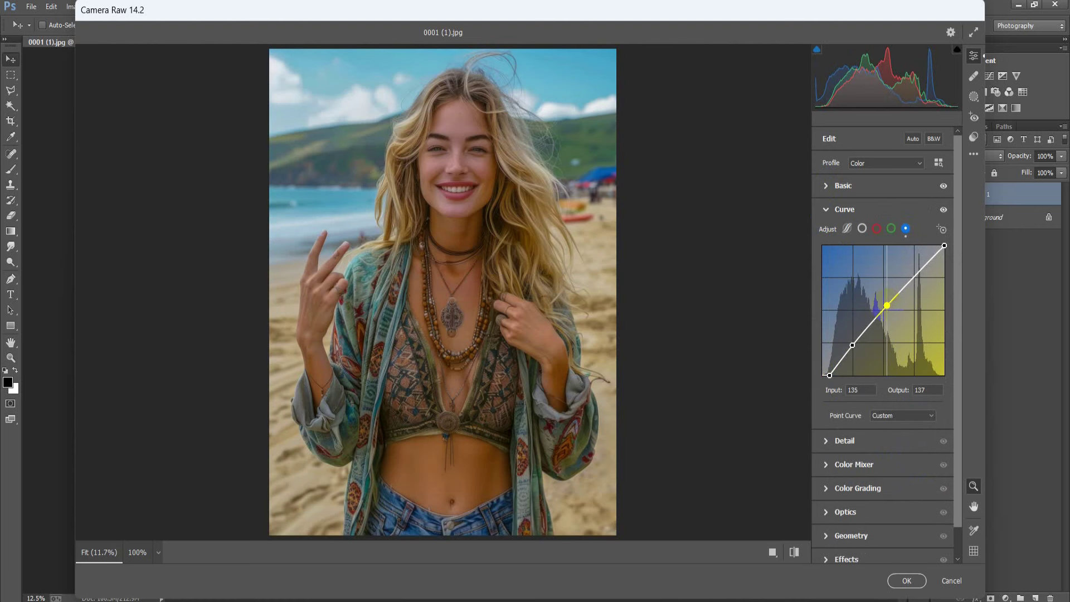
drag(914, 278, 914, 279)
click(945, 246)
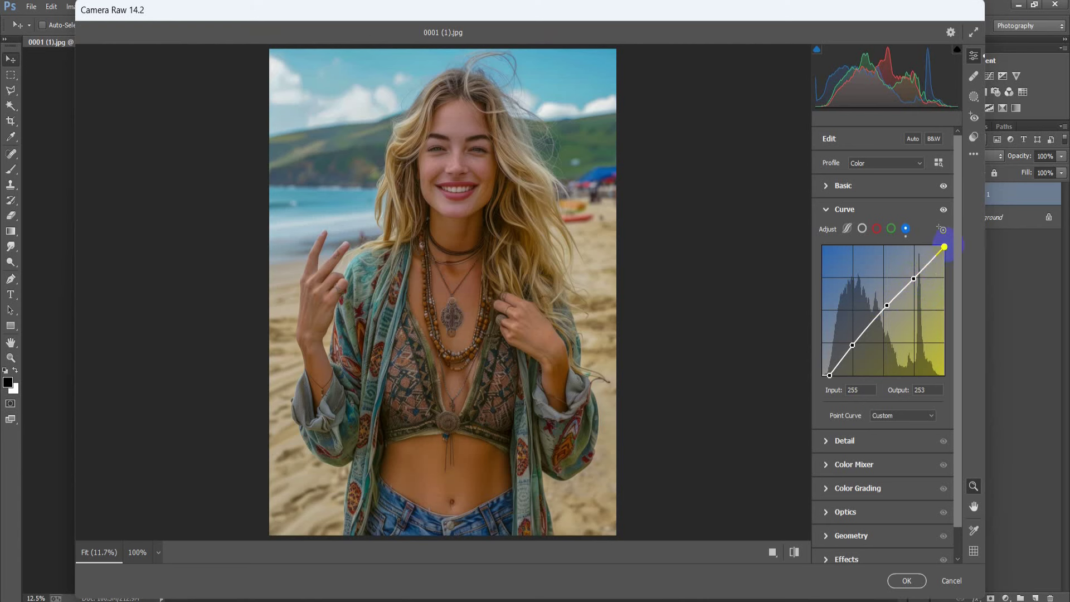
drag(945, 247, 944, 252)
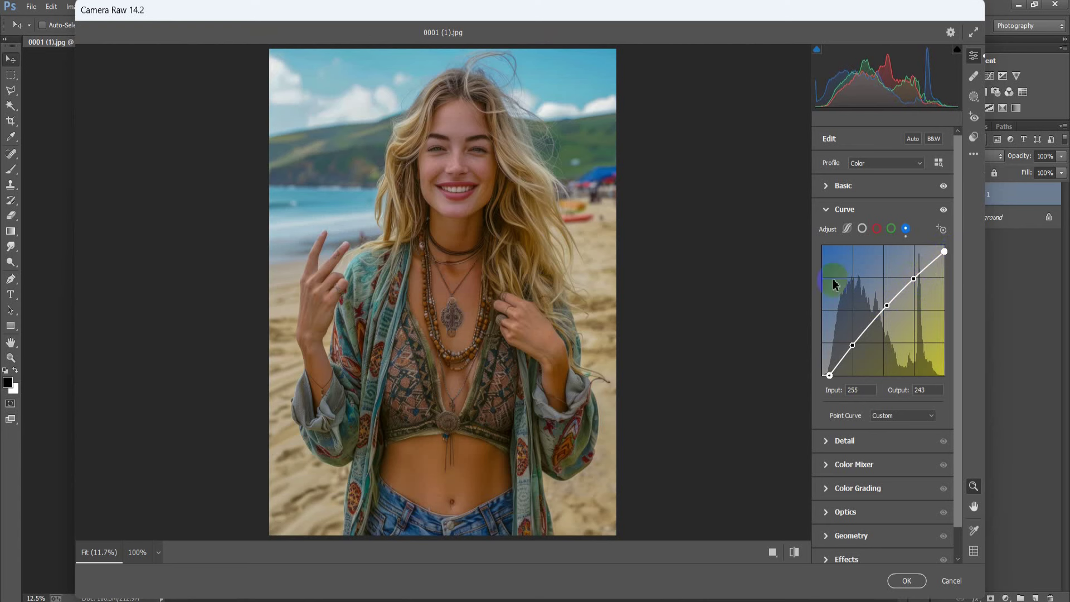
click(828, 211)
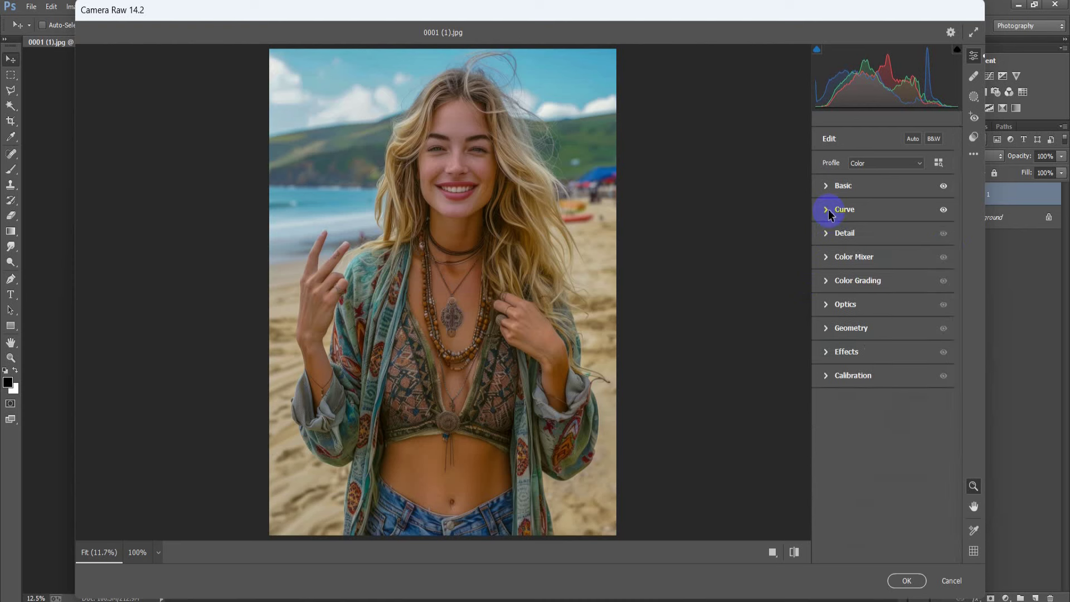
- Set Sharpening 16, Radius 0.7, Detail 12 and Color Noise Reduction to about 15
click(827, 235)
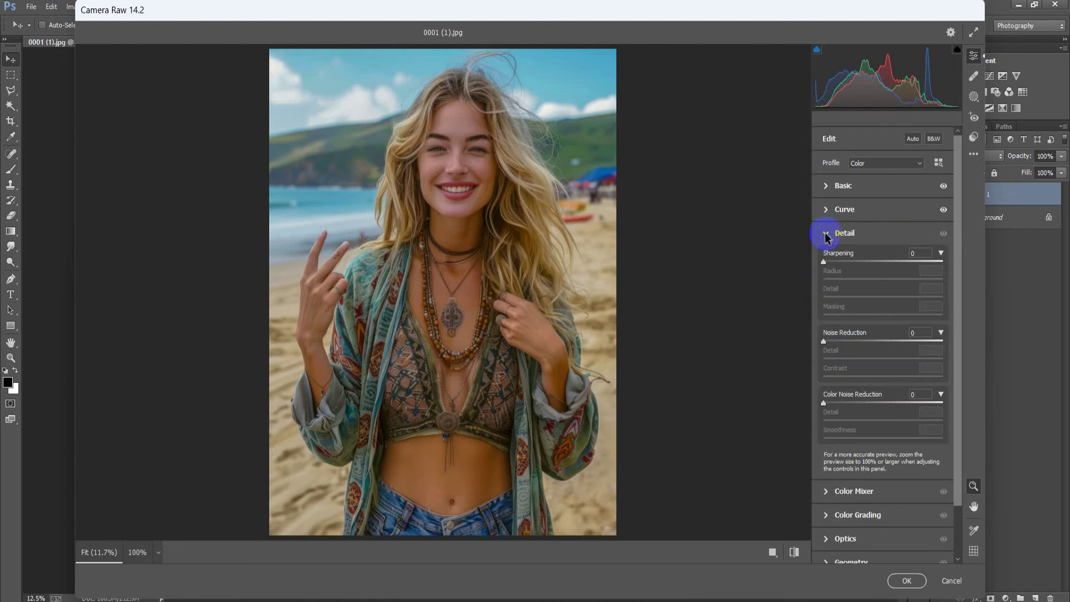
drag(824, 262, 836, 262)
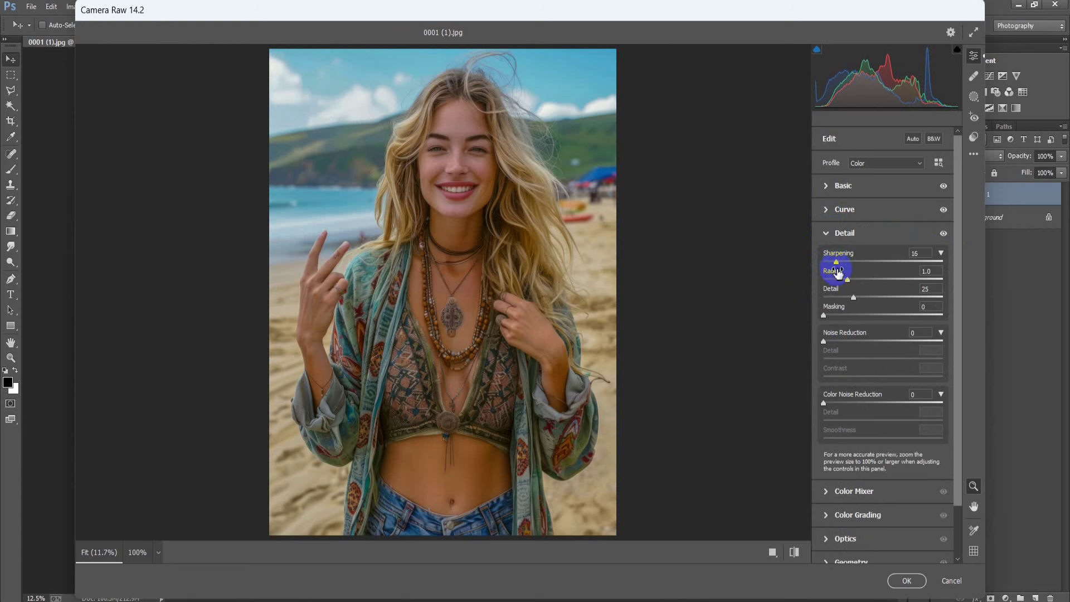
drag(848, 279, 840, 286)
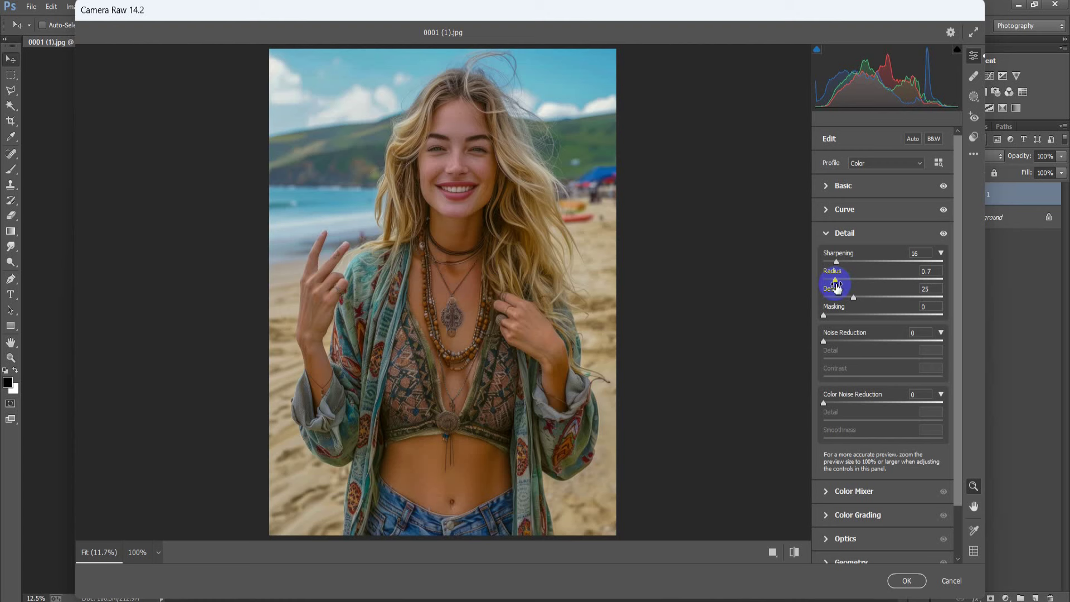
drag(853, 297, 838, 306)
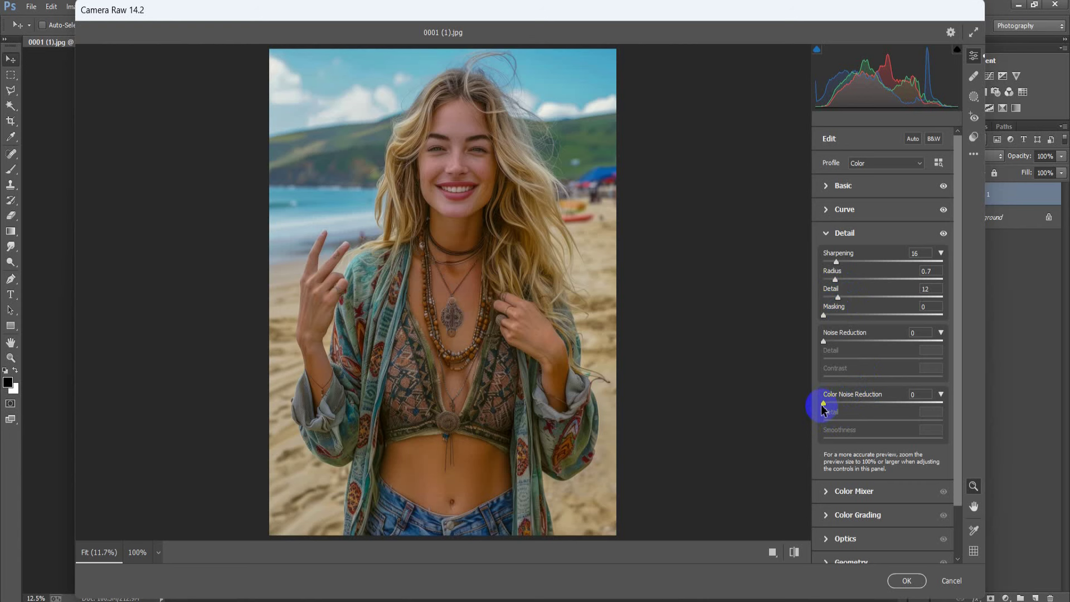
drag(822, 403, 840, 403)
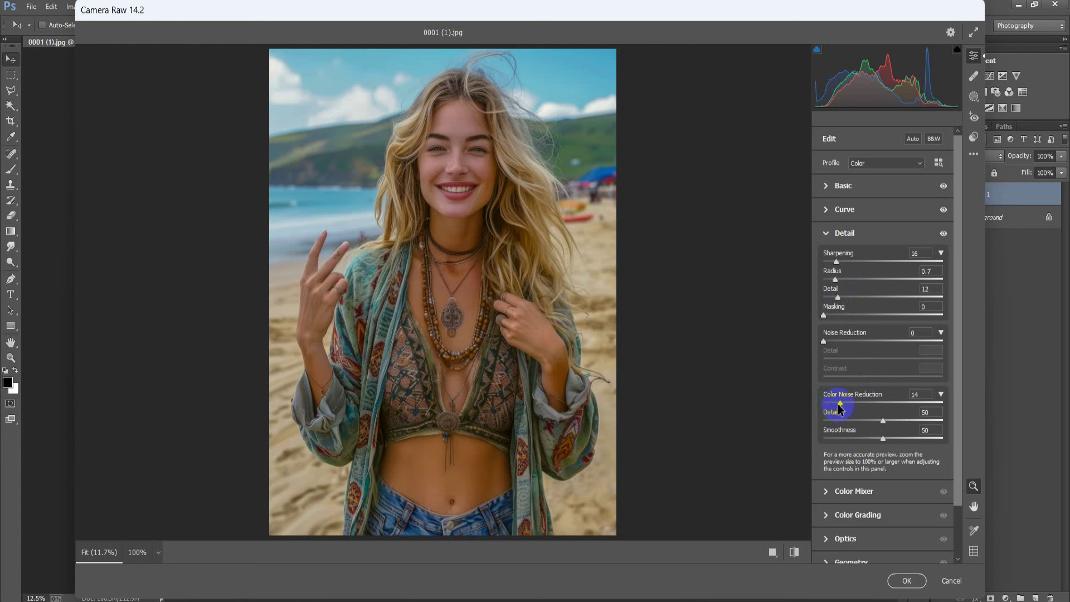
drag(842, 410, 841, 411)
- In the HSL mixer, set Aquas hue -100, Blues hue -23 and Blues saturation -35
click(826, 234)
click(826, 256)
click(828, 293)
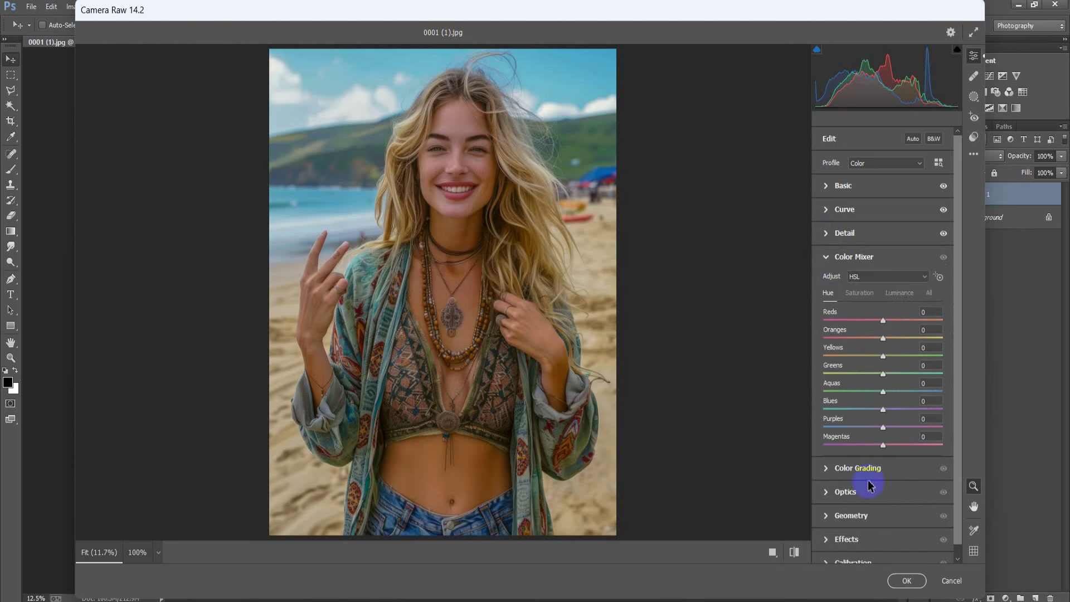
drag(884, 393, 823, 396)
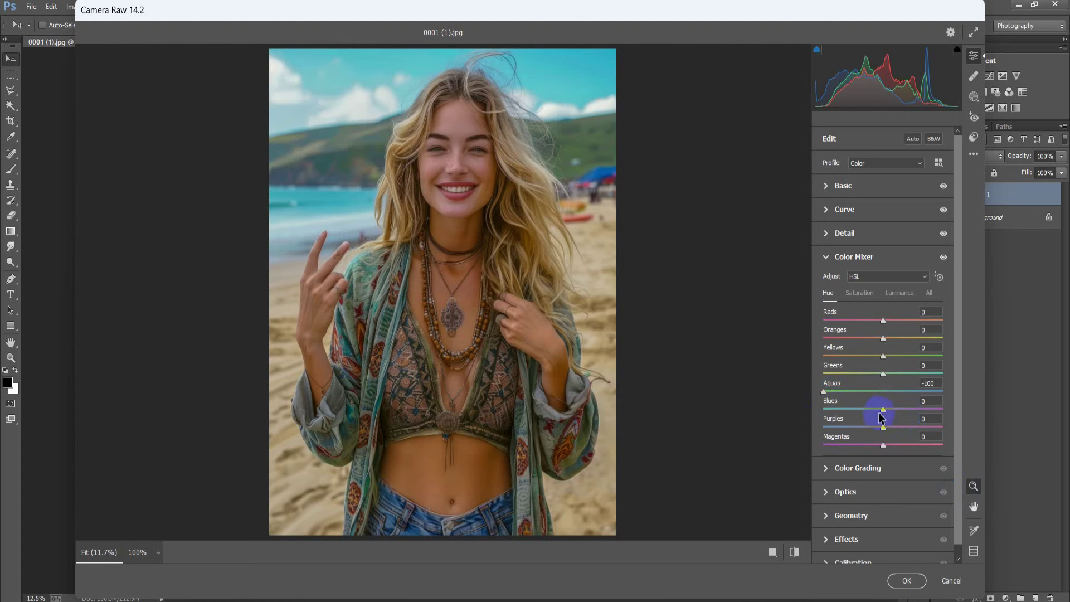
drag(882, 411, 867, 413)
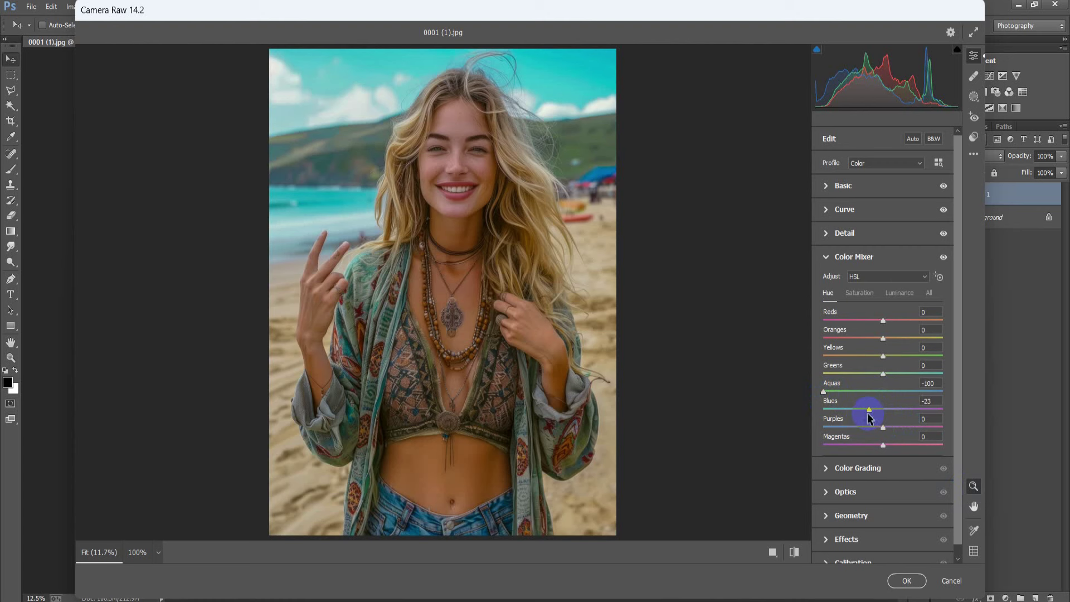
click(864, 294)
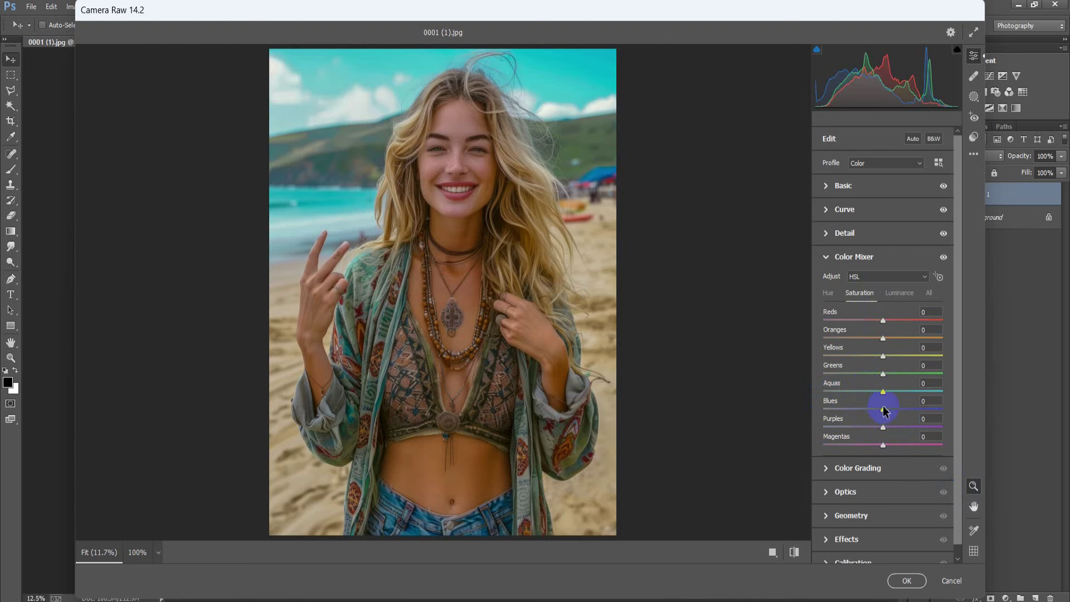
drag(886, 413, 861, 413)
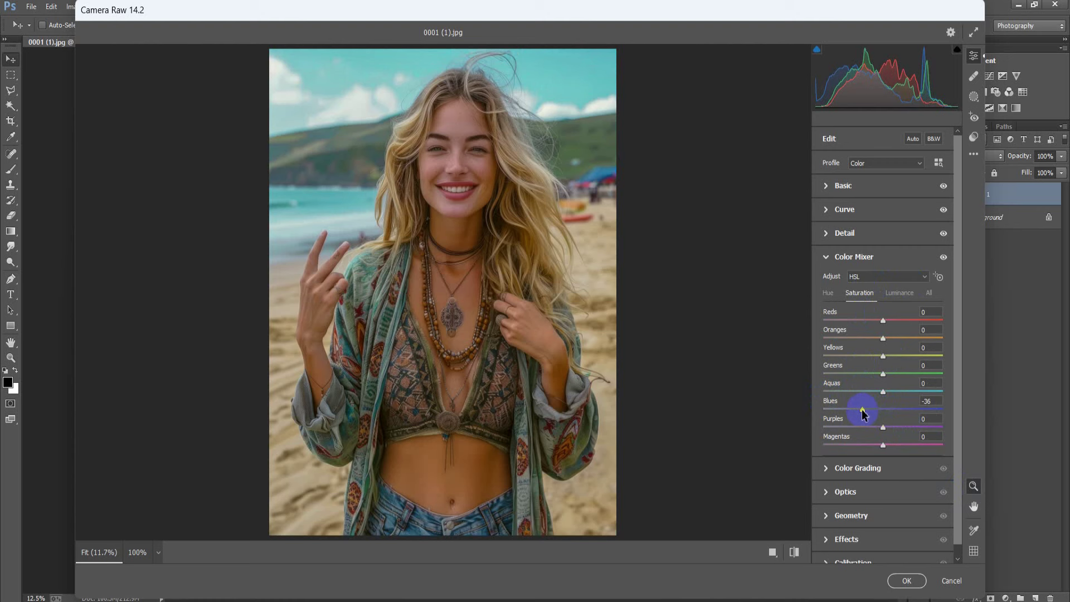
drag(862, 413, 862, 416)
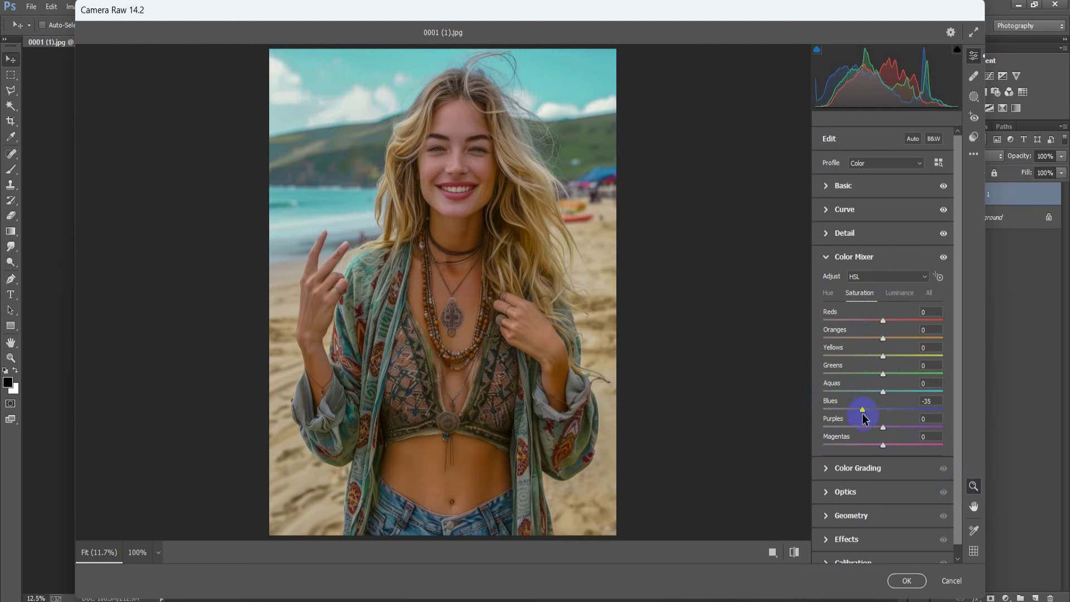
click(827, 258)
mouse_move(858, 467)
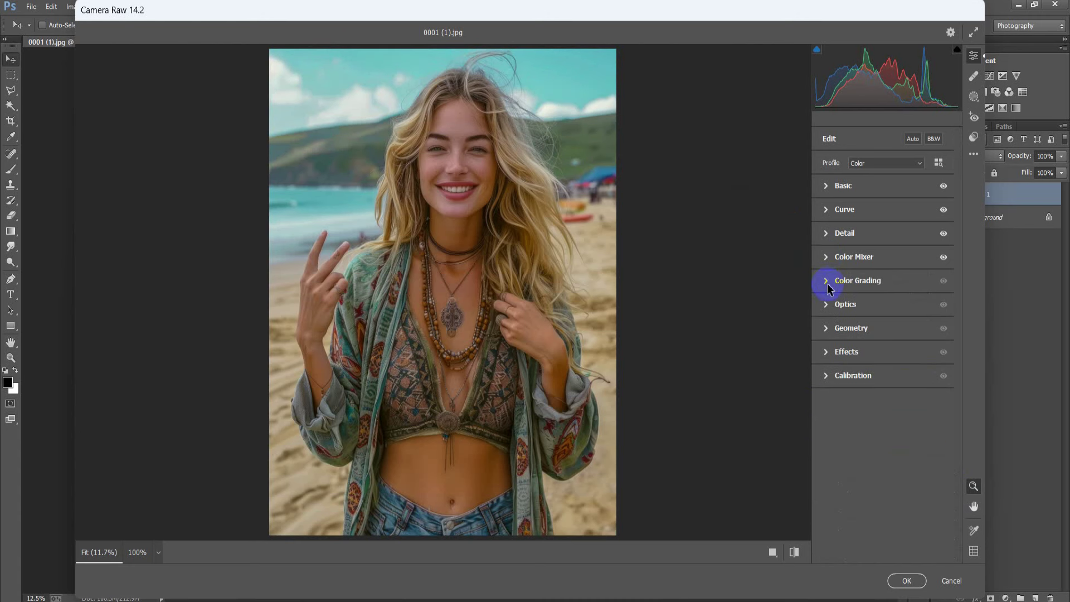
- Grade the shadows at hue 360, saturation 16 and midtones at hue 205, saturation 10
click(827, 281)
click(879, 299)
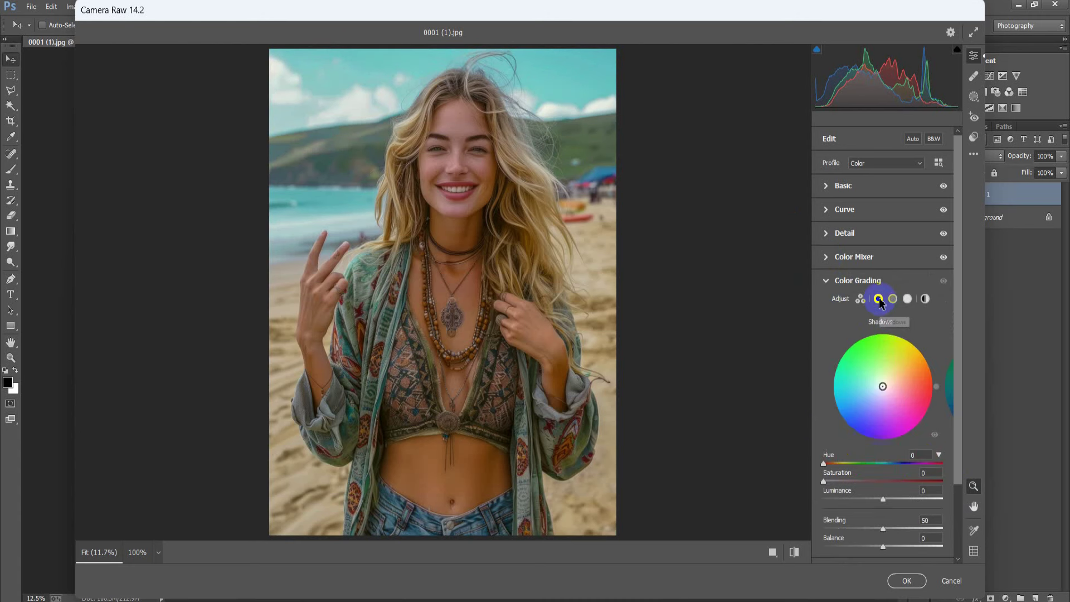
drag(824, 463, 945, 478)
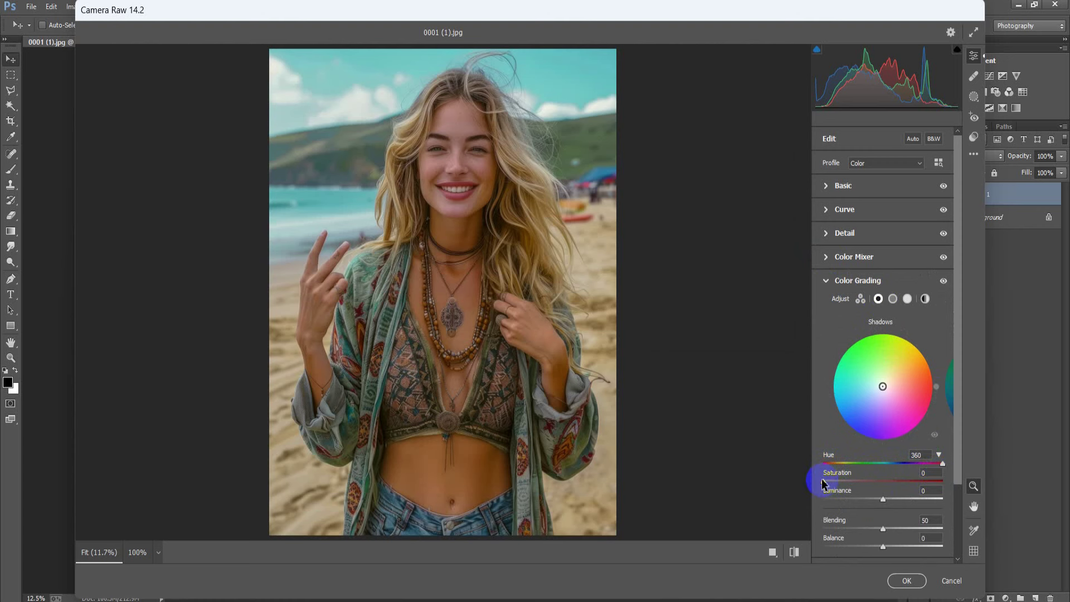
drag(824, 482, 843, 486)
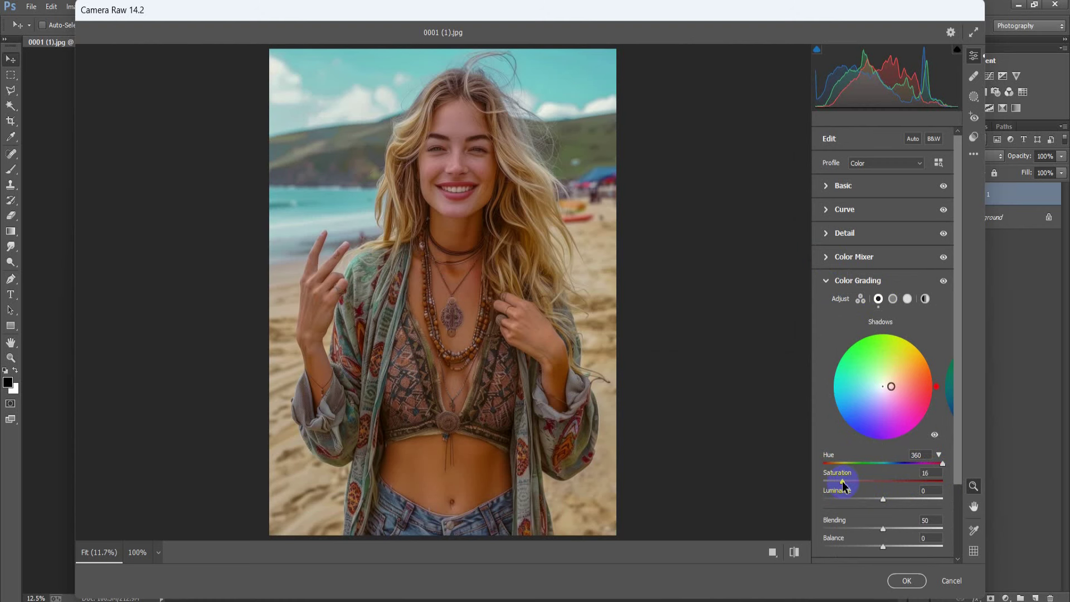
click(893, 298)
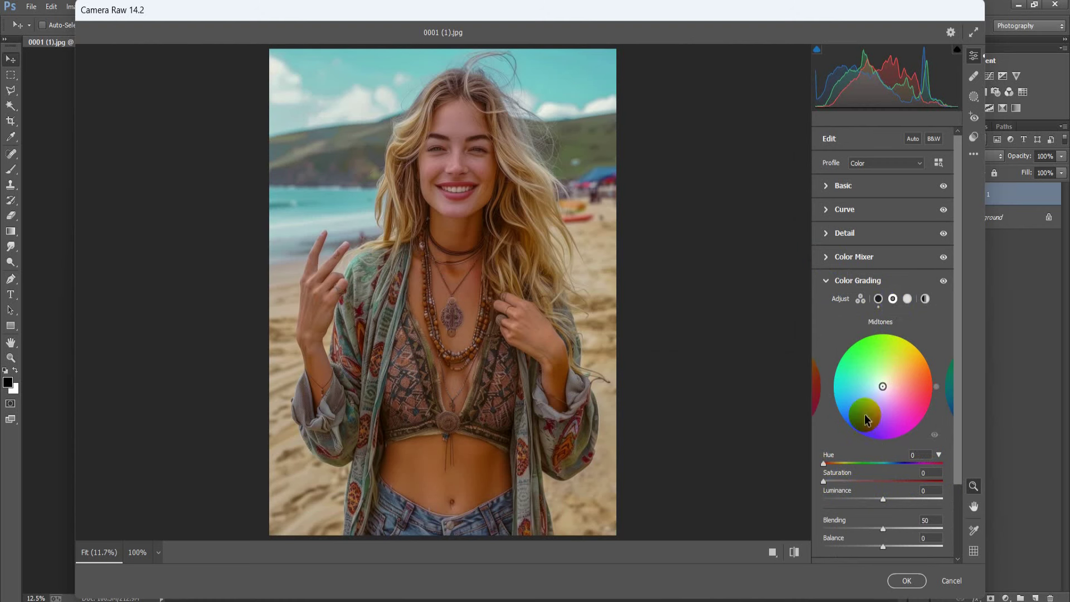
drag(824, 463, 894, 475)
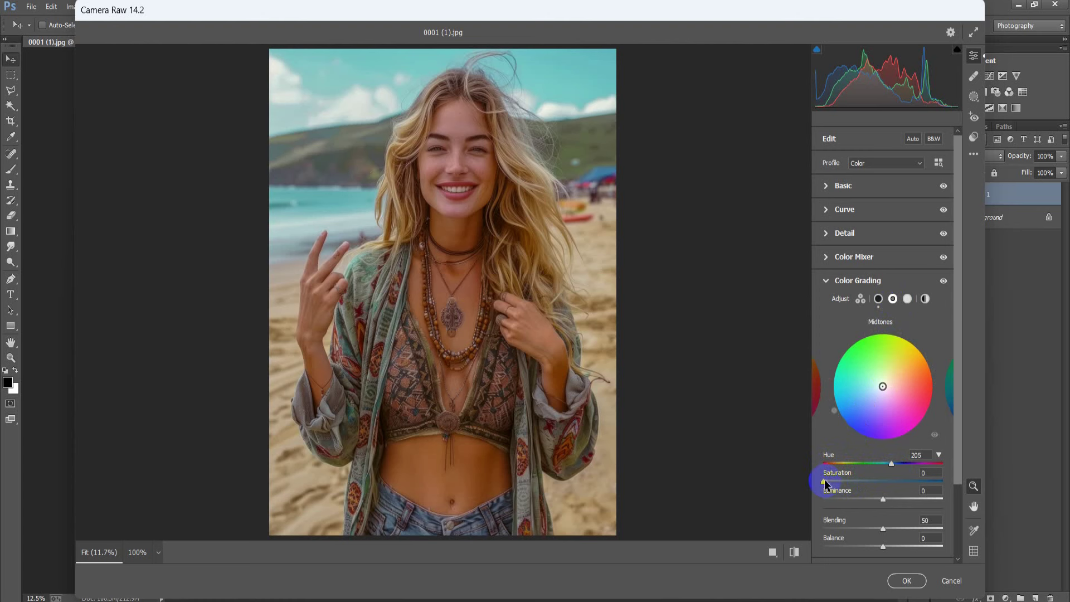
drag(824, 482, 835, 481)
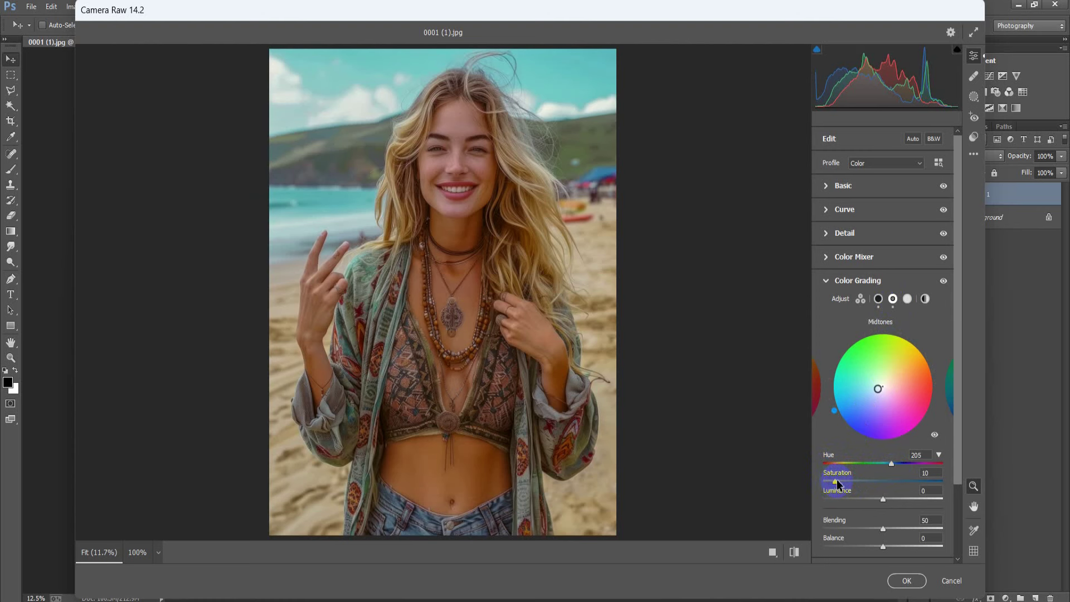
- Grade the highlights at hue 150 with saturation 42
click(908, 299)
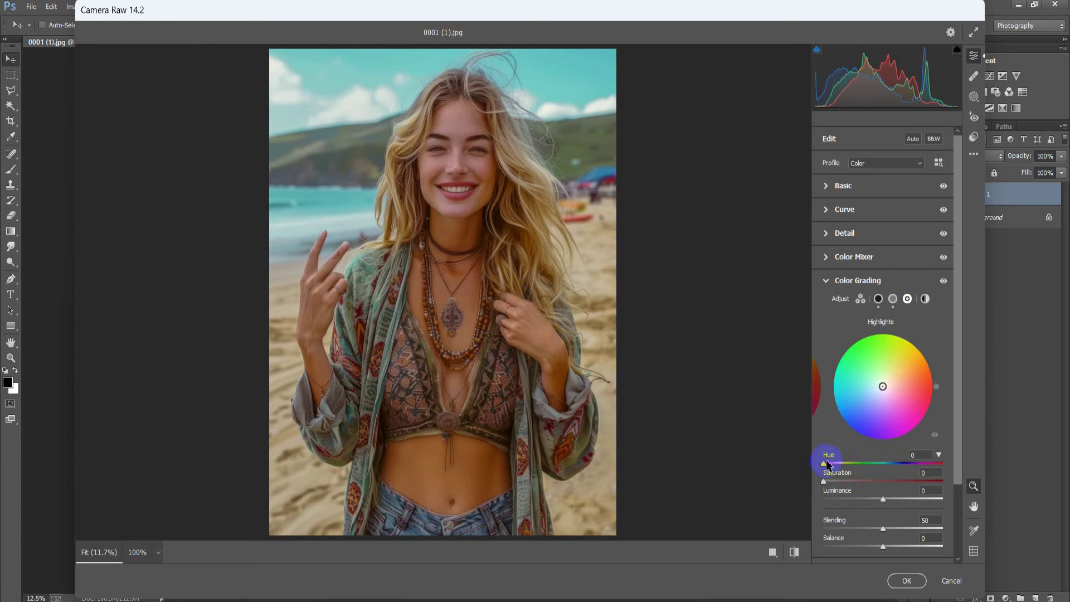
drag(824, 464, 873, 471)
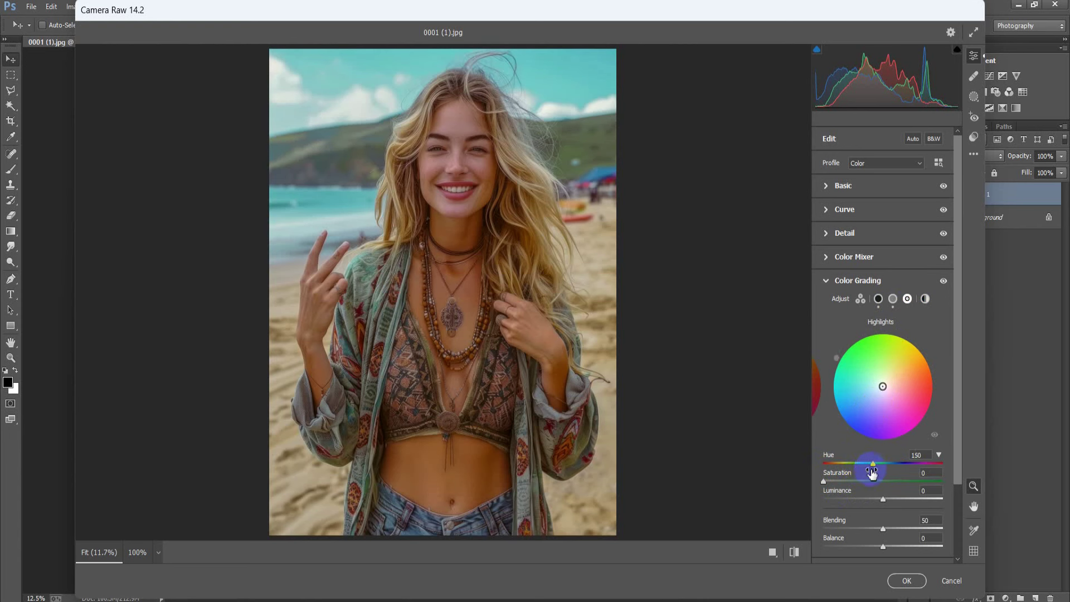
drag(824, 485, 875, 484)
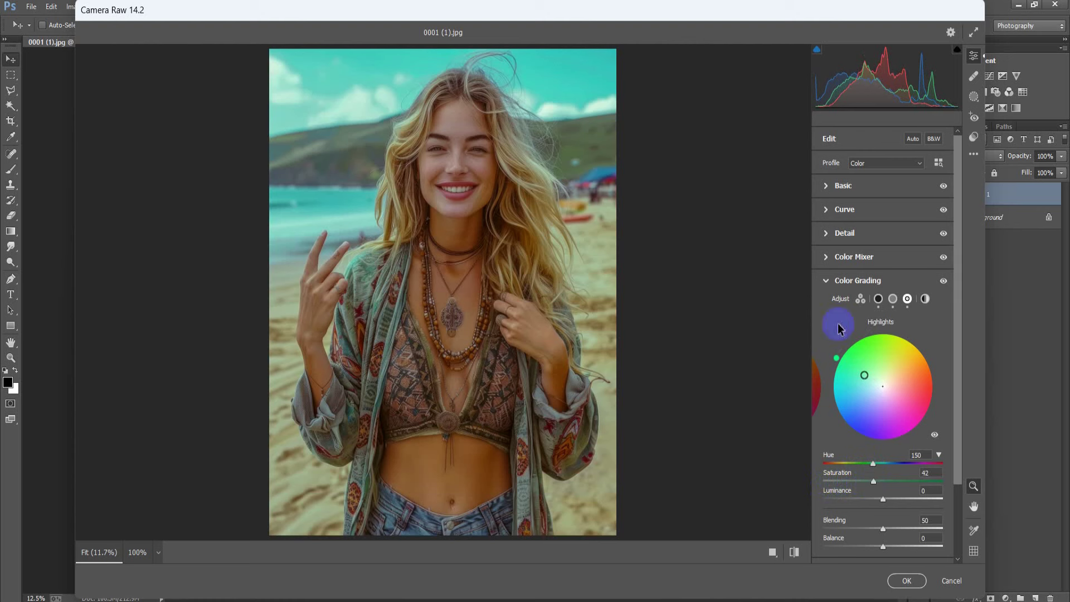
click(827, 282)
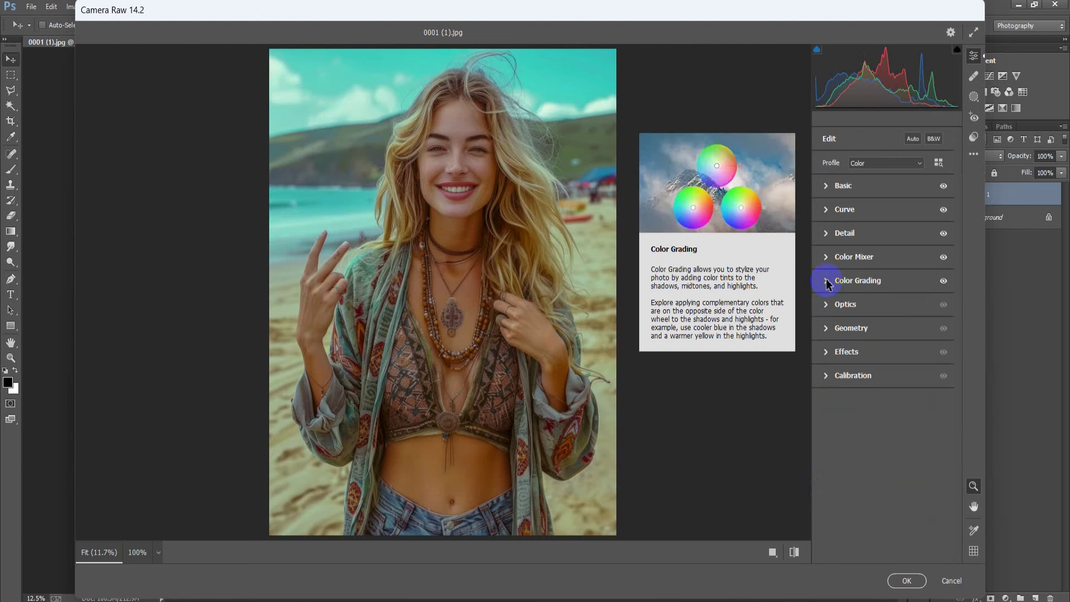
- Add a -26 vignette with midpoint 54, roundness +100, feather 100 and highlights 100
click(824, 357)
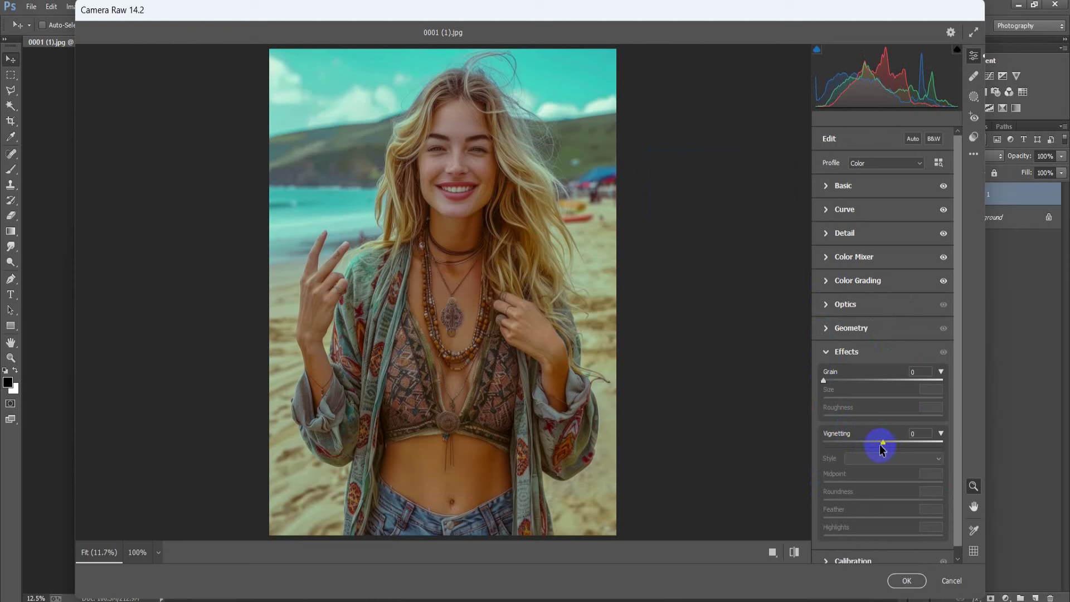
drag(883, 441, 869, 449)
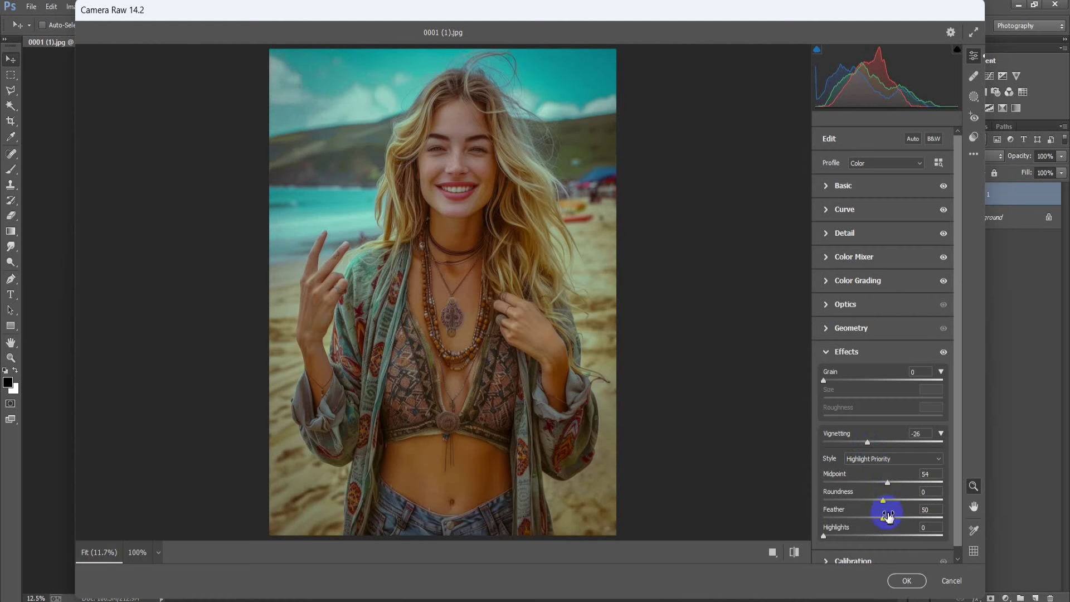
drag(883, 500, 942, 501)
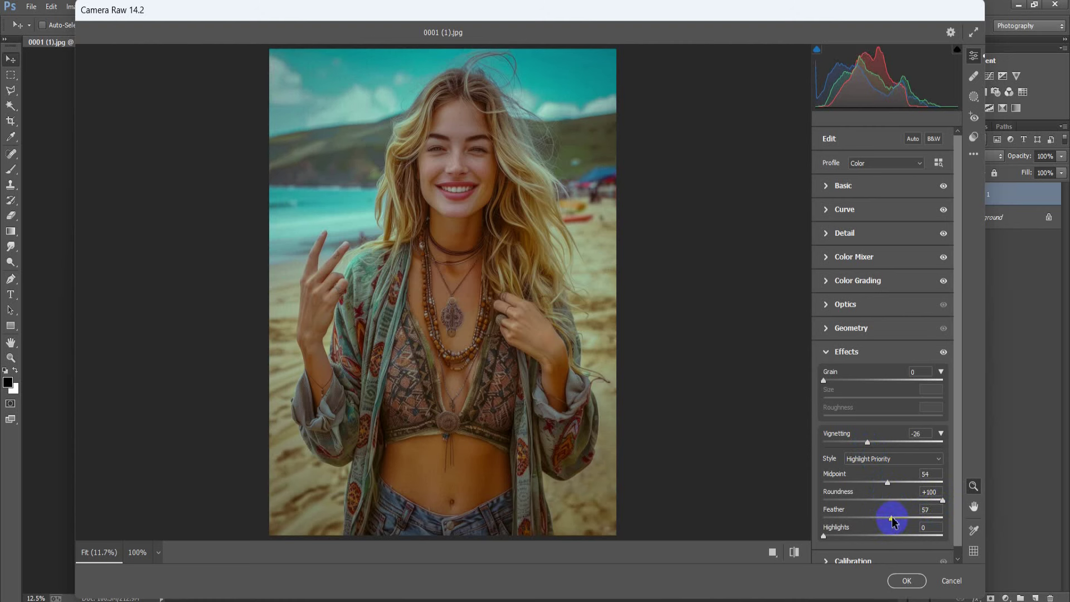
drag(884, 520, 942, 518)
drag(824, 536, 943, 536)
scroll(888, 489, down, 1)
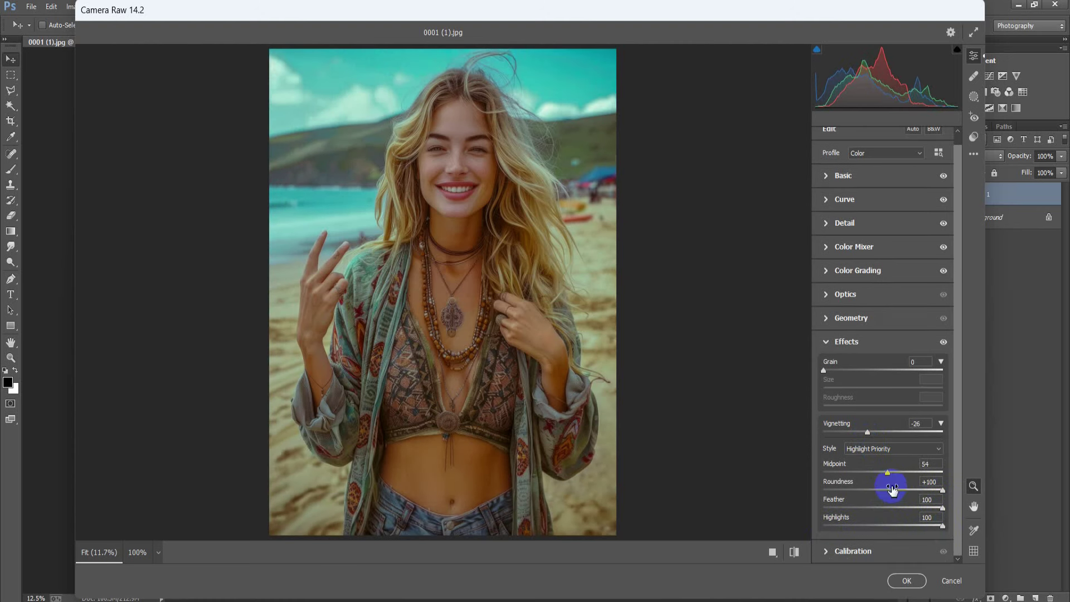
click(825, 341)
- In Calibration, raise Blue Primary saturation to +39
click(826, 375)
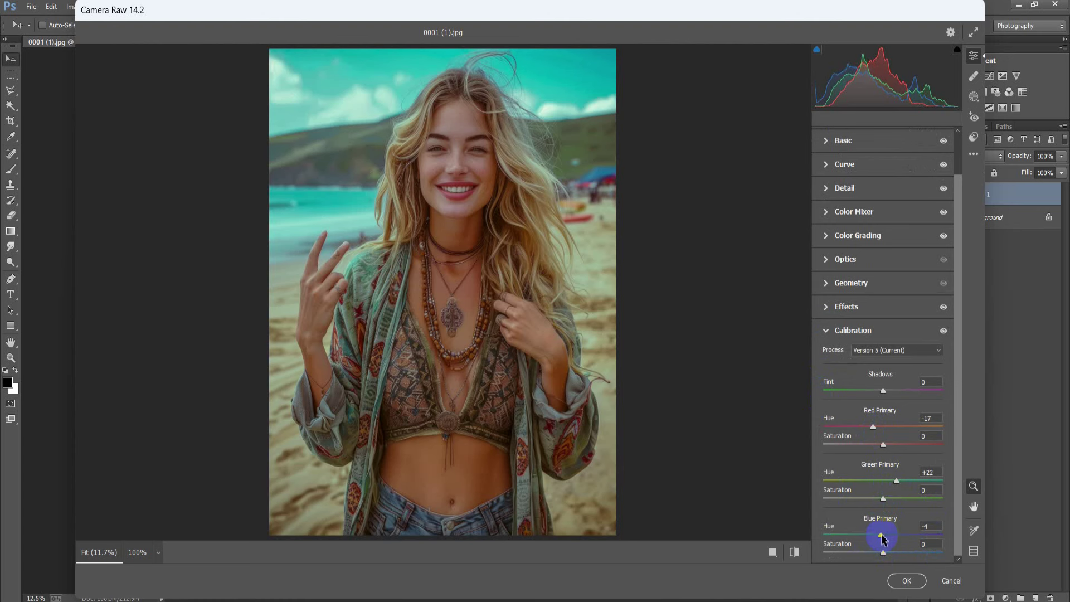
drag(885, 554, 908, 554)
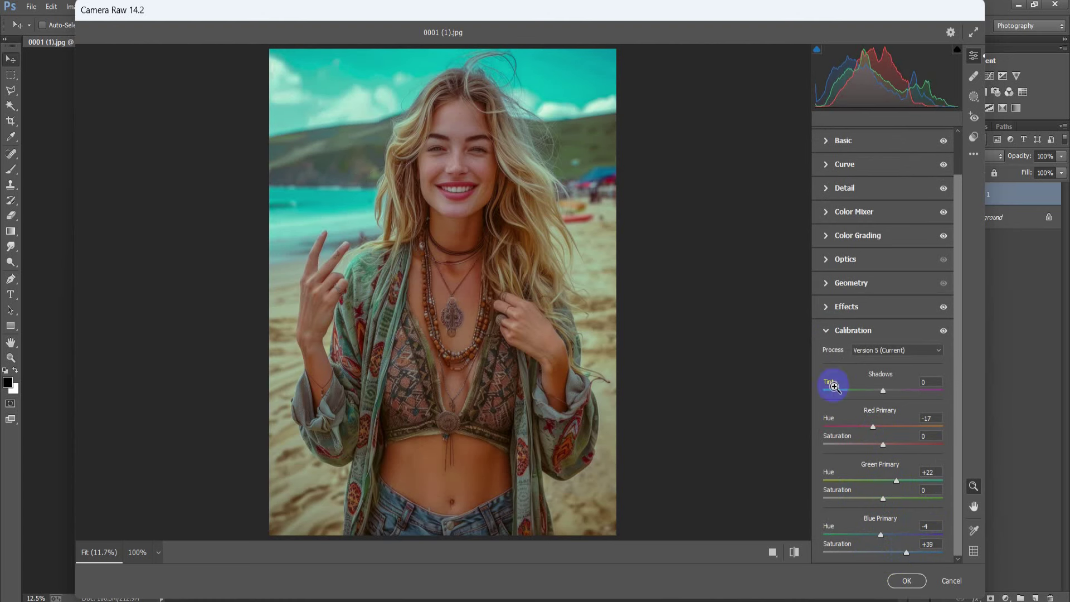
click(825, 331)
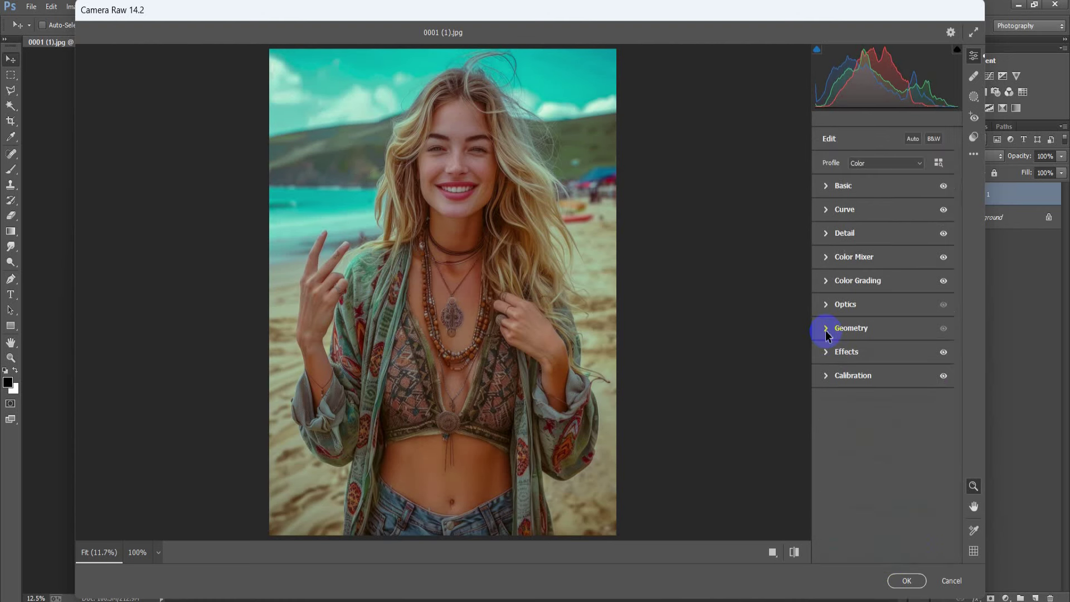
- Compare before and after side by side, then apply the Camera Raw filter
click(794, 552)
click(773, 552)
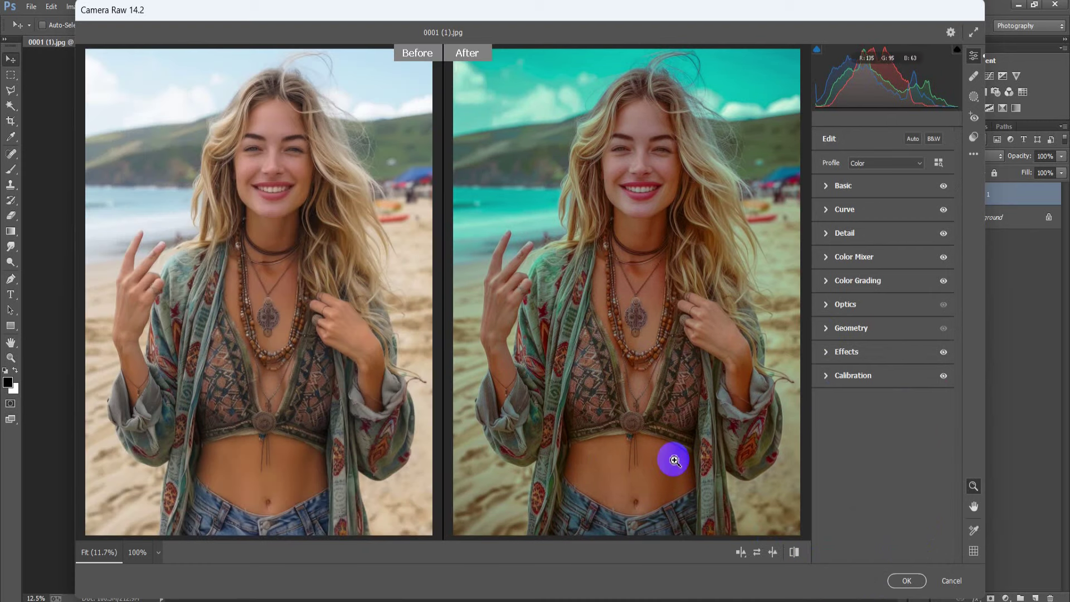
click(907, 580)
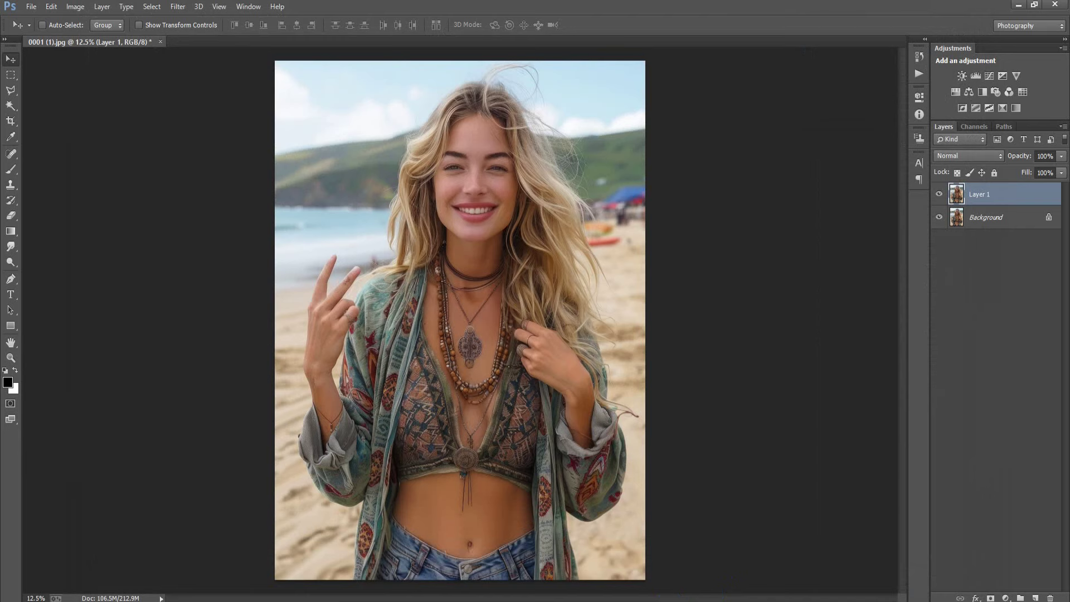
click(940, 194)
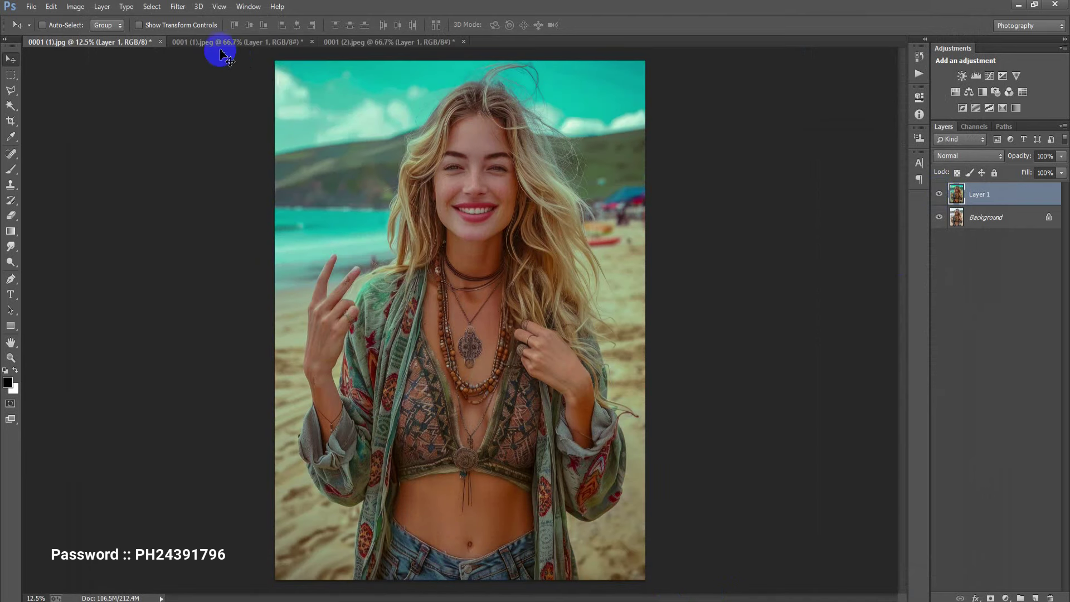
click(222, 48)
click(939, 195)
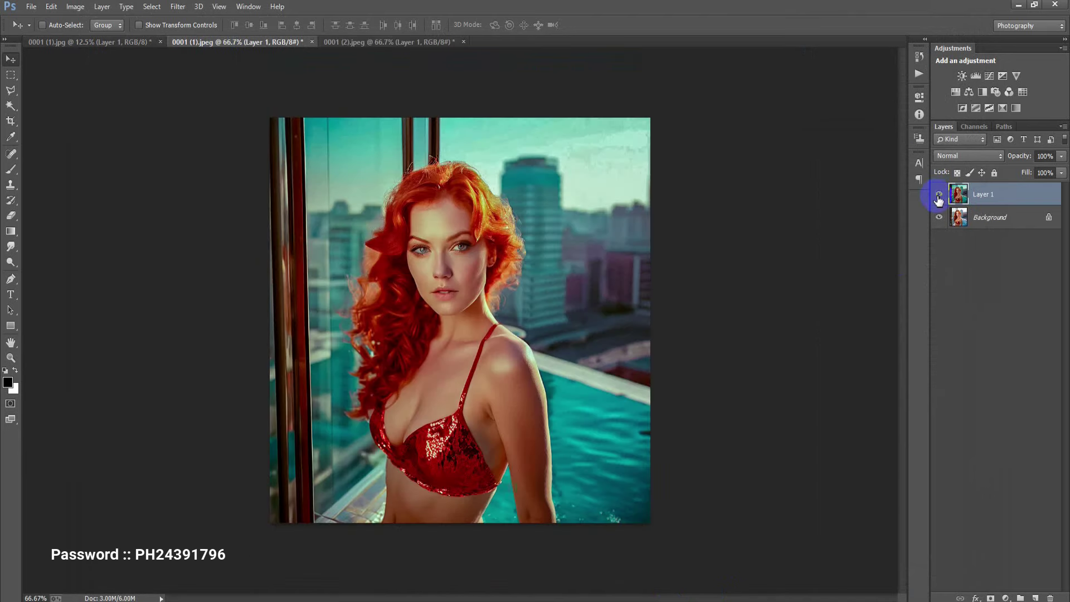
click(939, 195)
click(939, 195)
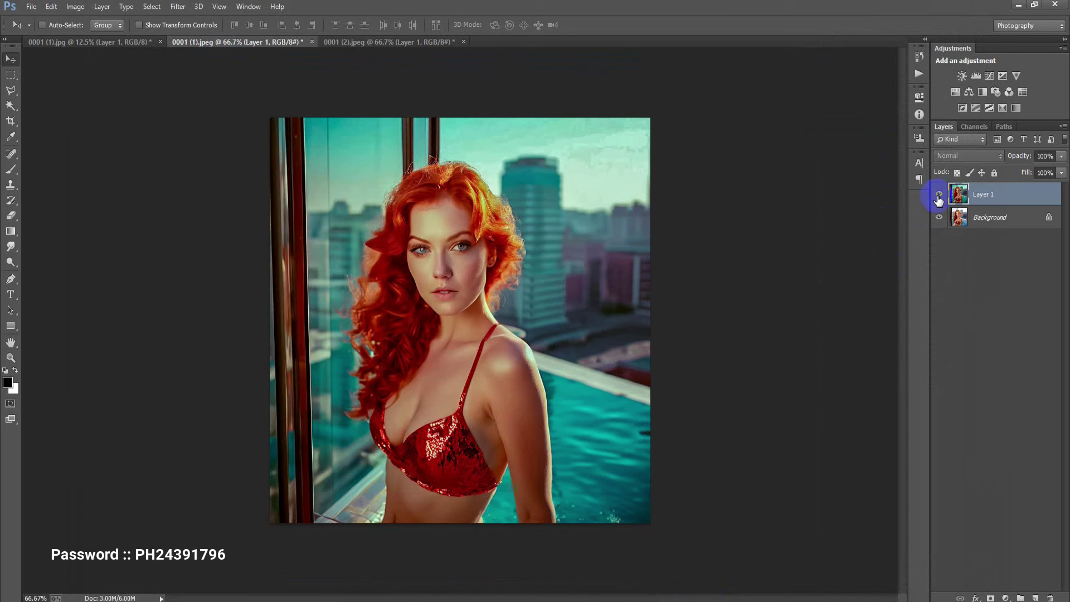
click(397, 44)
click(940, 195)
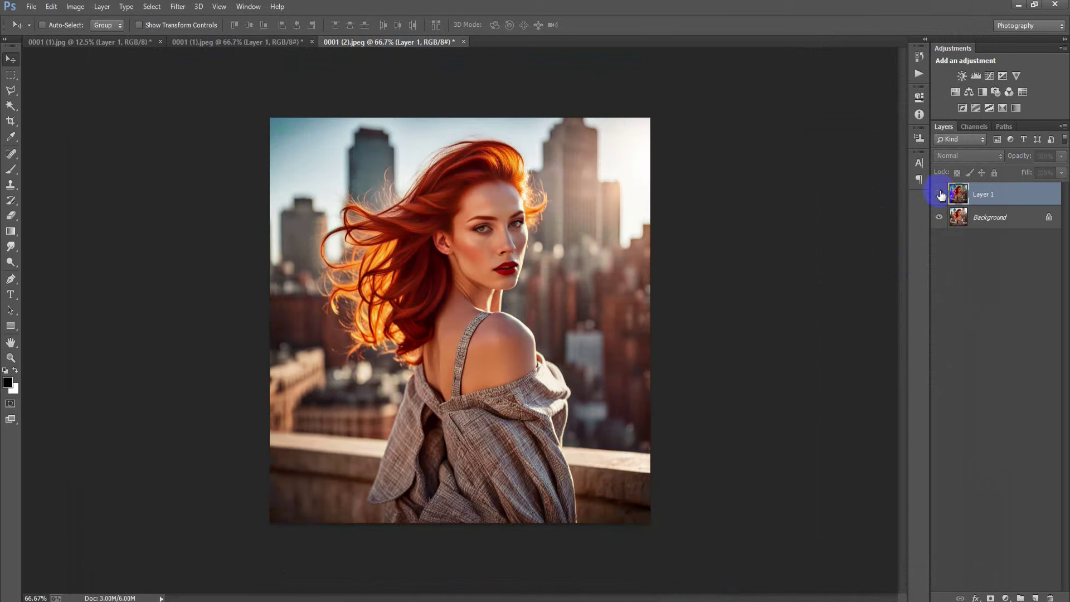
click(939, 194)
click(939, 195)
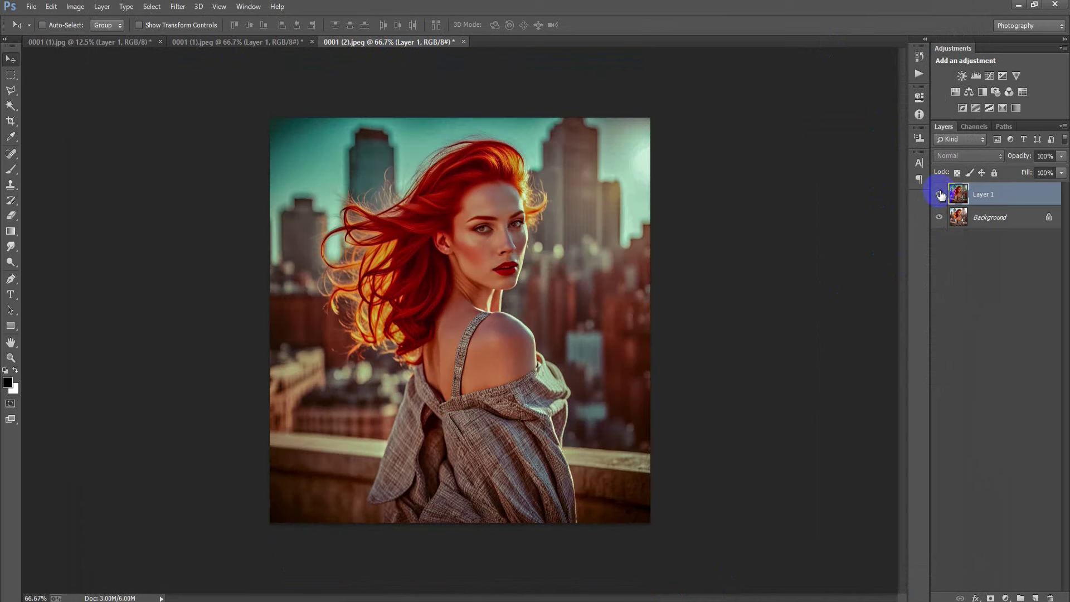
click(114, 44)
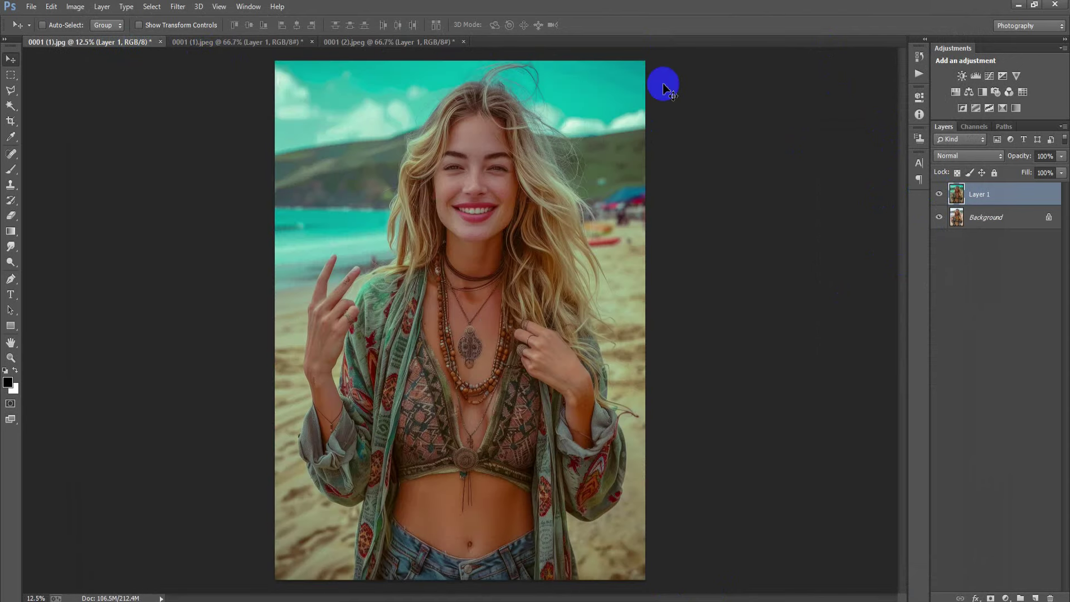
click(940, 195)
click(940, 194)
click(939, 194)
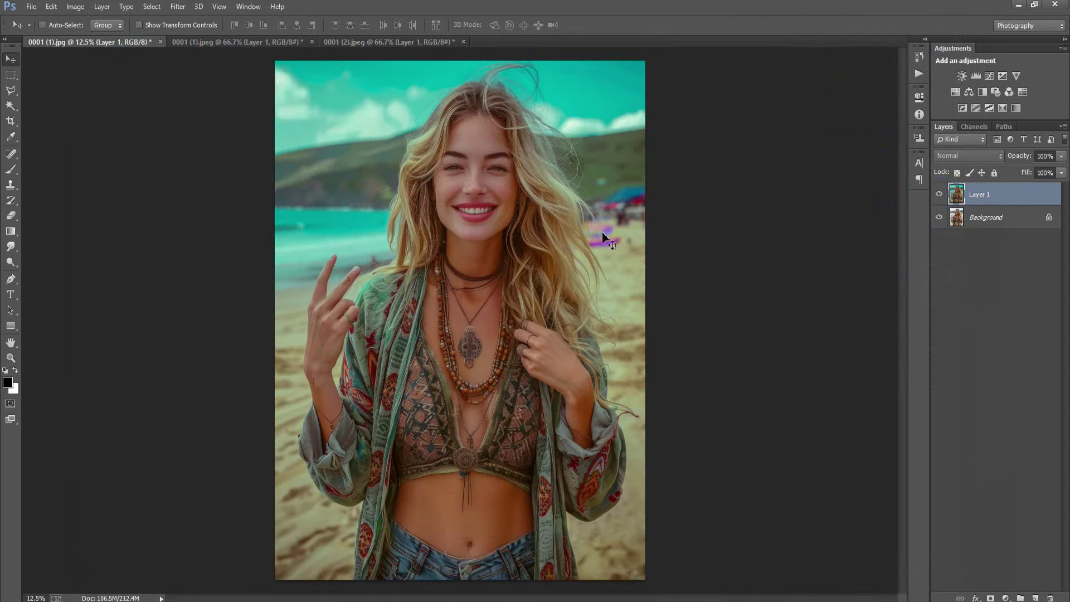